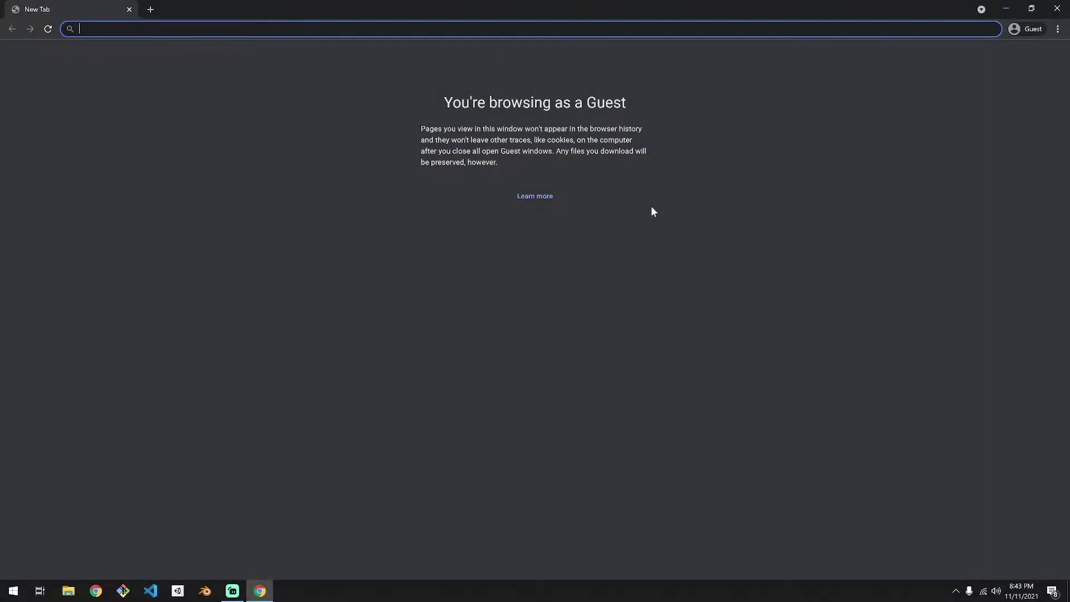
{"action": "type", "text": "MagicaVoxel"}
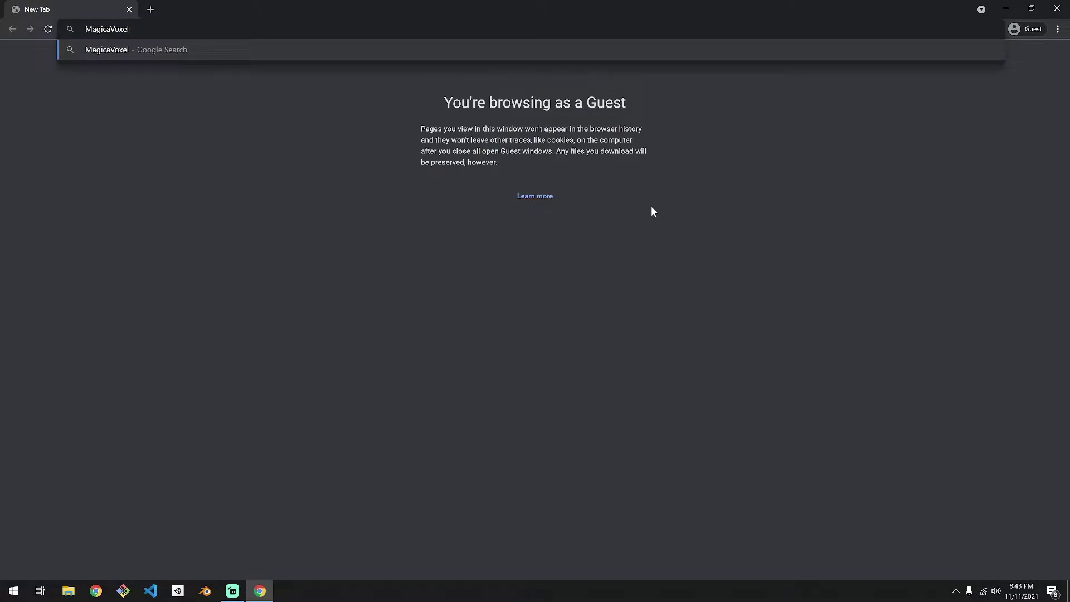
- Download the MagicaVoxel 0.99.6.4 win64 zip from the ephtracy GitHub release and open it
{"action": "key", "text": "Return"}
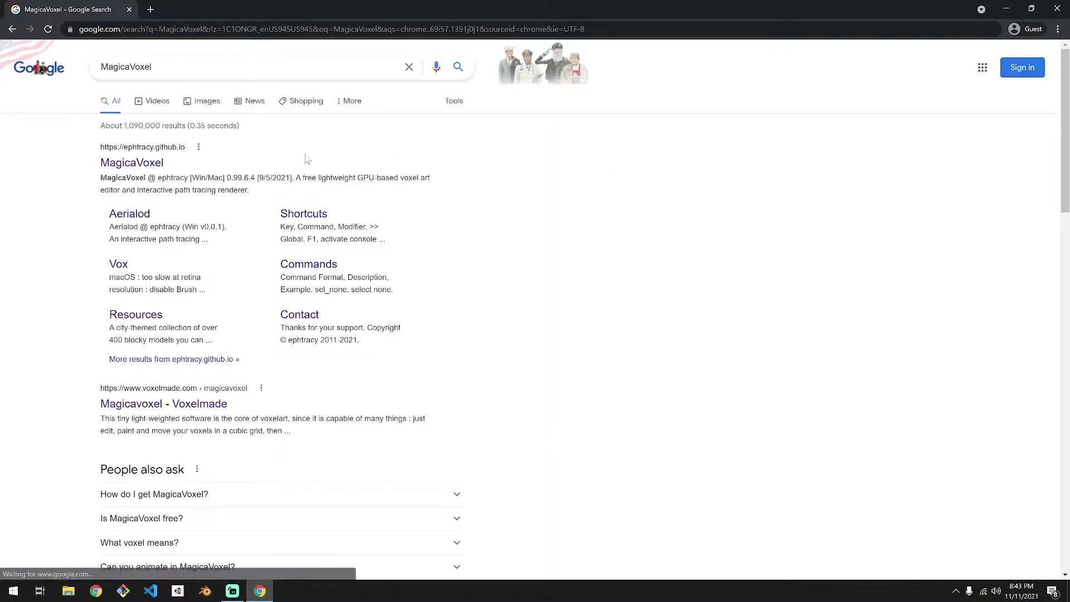
{"action": "left_click", "coordinate": [153, 167]}
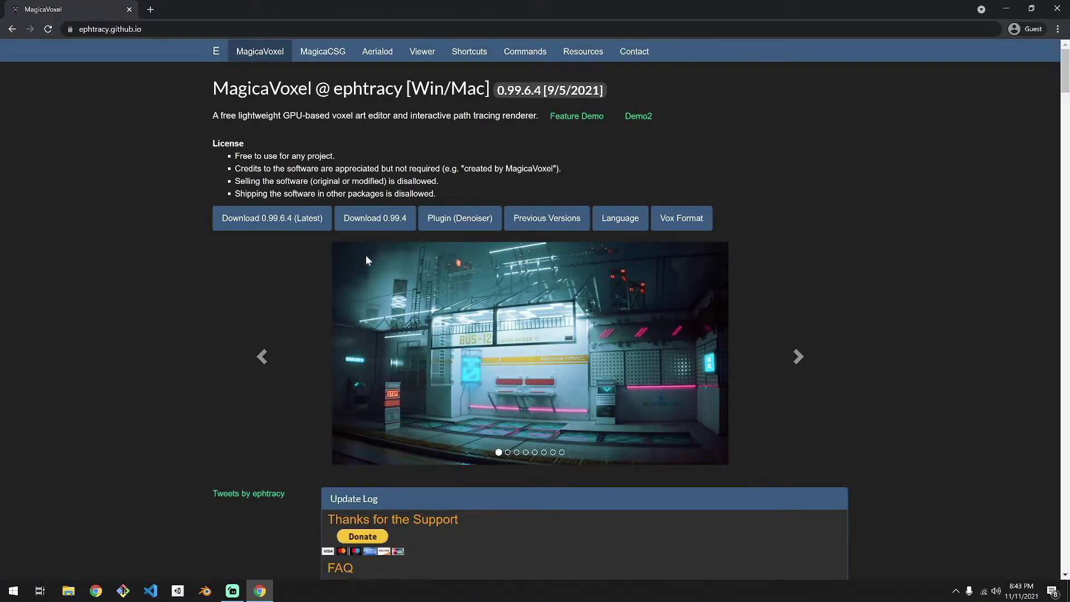
{"action": "left_click", "coordinate": [277, 219]}
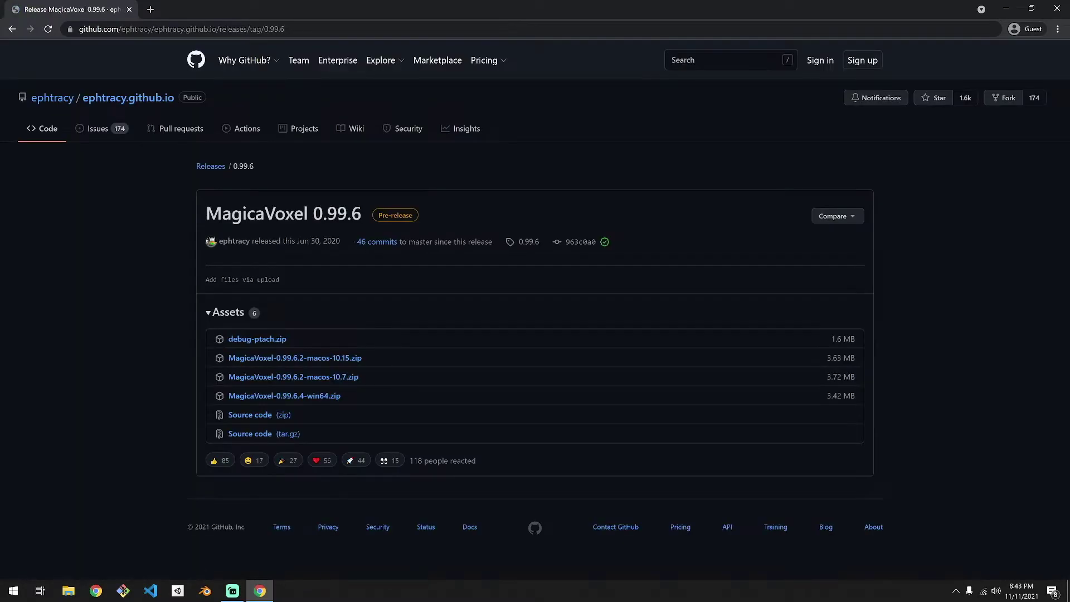
{"action": "left_click", "coordinate": [312, 396]}
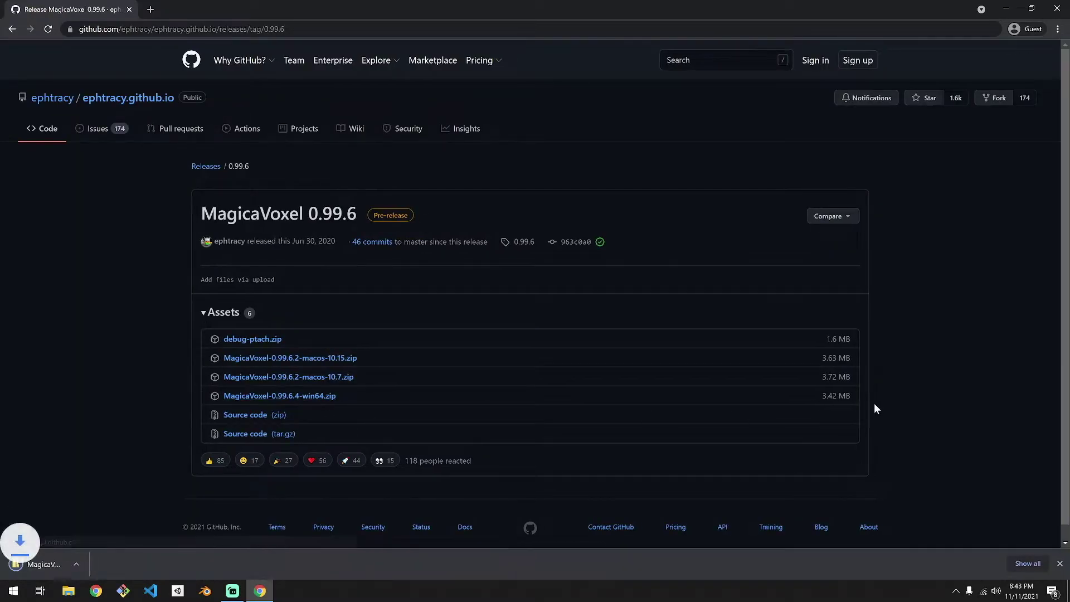
{"action": "left_click", "coordinate": [68, 560]}
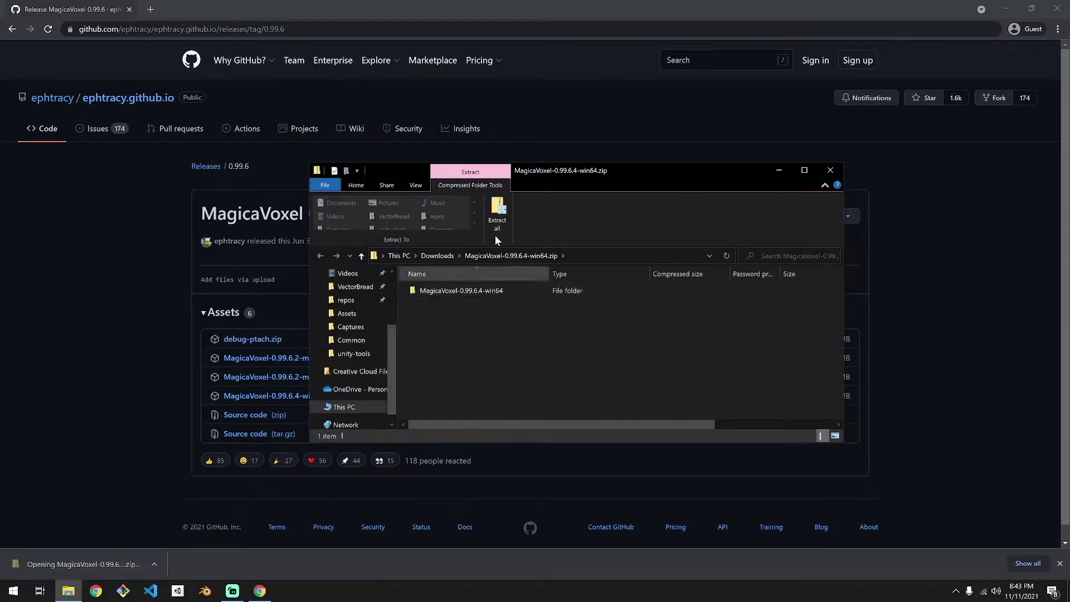
- Extract the MagicaVoxel archive to the suggested destination and open the extracted folder
{"action": "left_click", "coordinate": [498, 211]}
{"action": "left_click", "coordinate": [626, 408]}
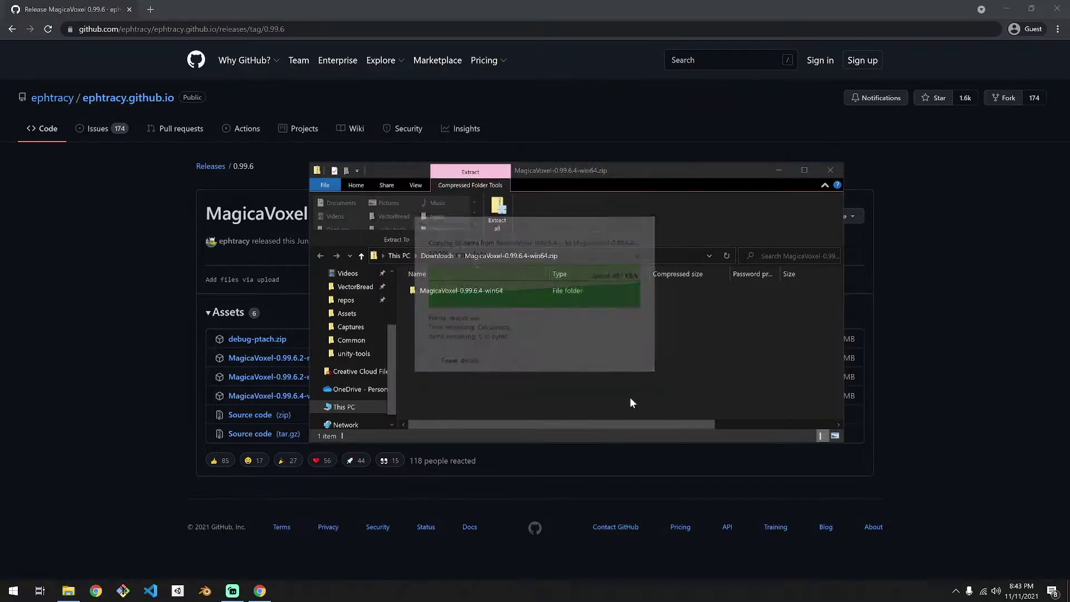
{"action": "double_click", "coordinate": [463, 304]}
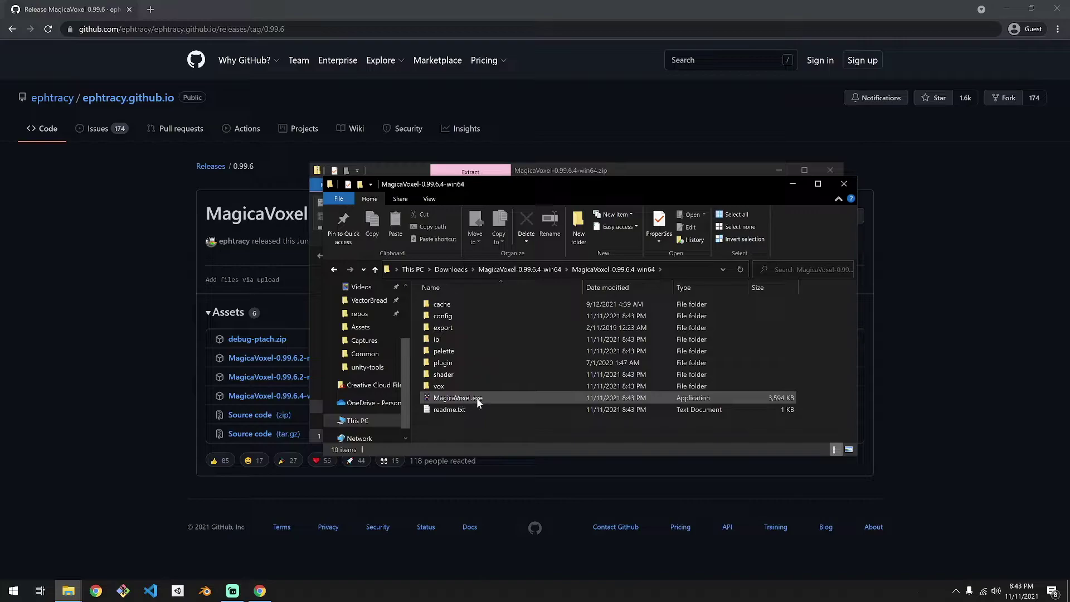
- Launch MagicaVoxel.exe, letting it run past the SmartScreen warning
{"action": "double_click", "coordinate": [458, 398]}
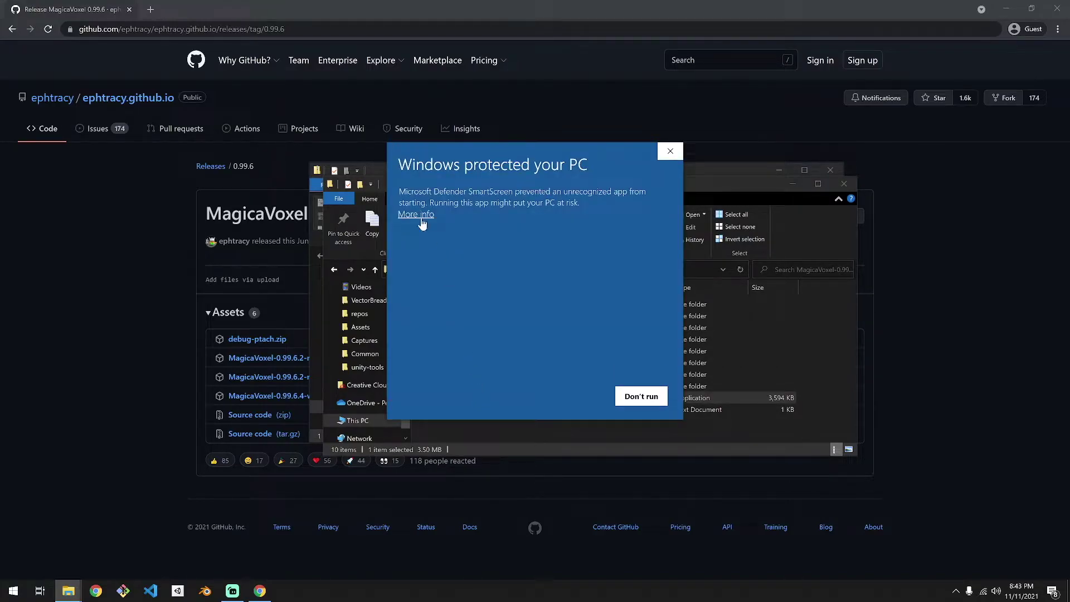
{"action": "left_click", "coordinate": [422, 215]}
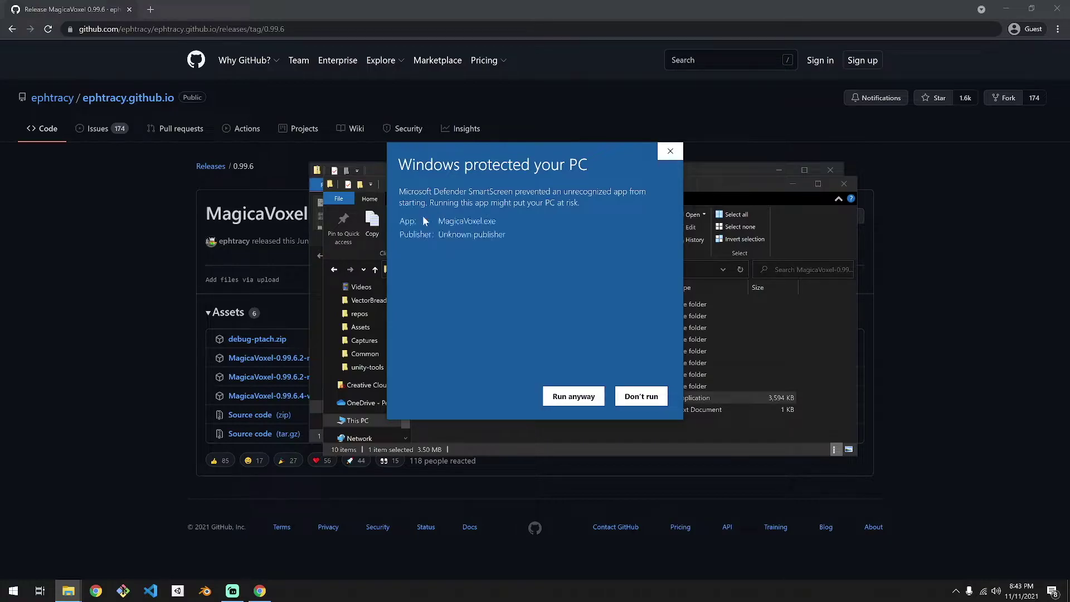
{"action": "left_click", "coordinate": [575, 399]}
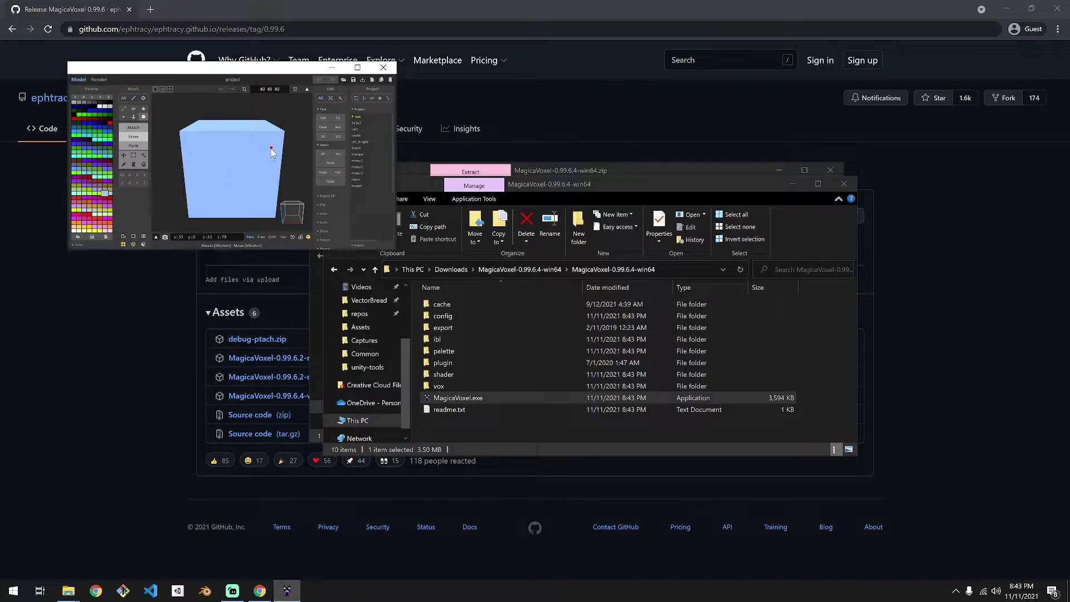
- Close MagicaVoxel and save config/config.txt with ui_scale changed from 1.125 to 2.5
{"action": "left_click", "coordinate": [380, 71]}
{"action": "left_click", "coordinate": [453, 311]}
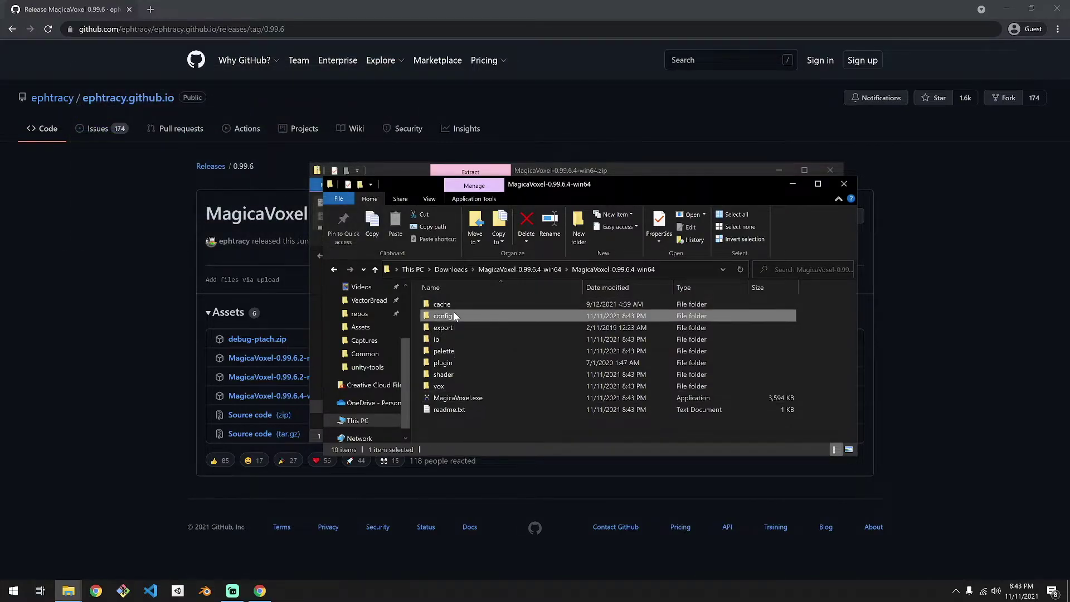
{"action": "double_click", "coordinate": [453, 317]}
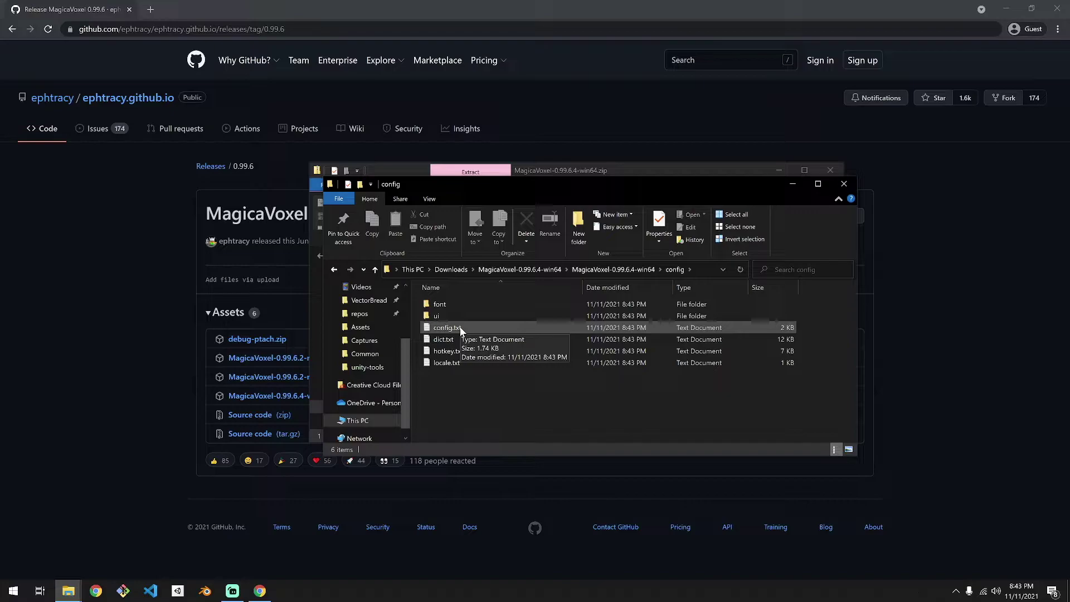
{"action": "double_click", "coordinate": [459, 330]}
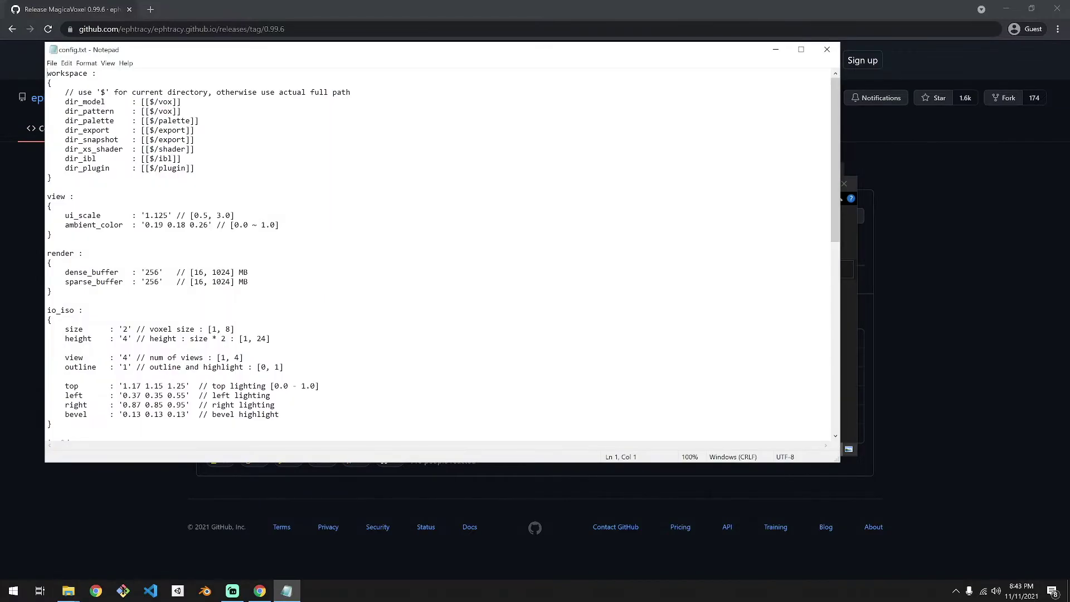
{"action": "left_click_drag", "start_coordinate": [145, 215], "coordinate": [160, 215]}
{"action": "type", "text": "2."}
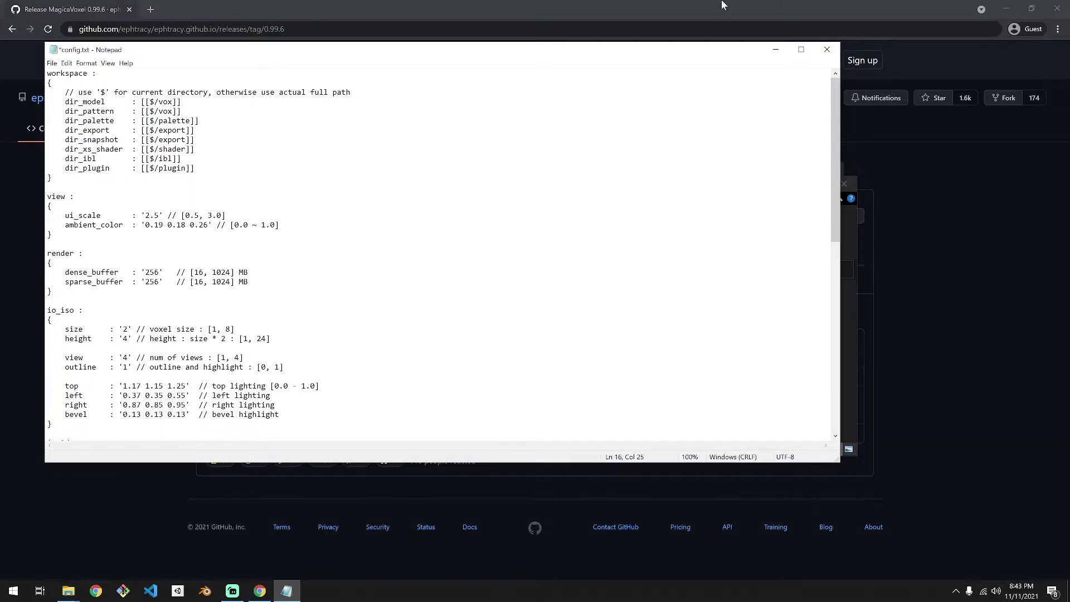
{"action": "key", "text": "ctrl+s"}
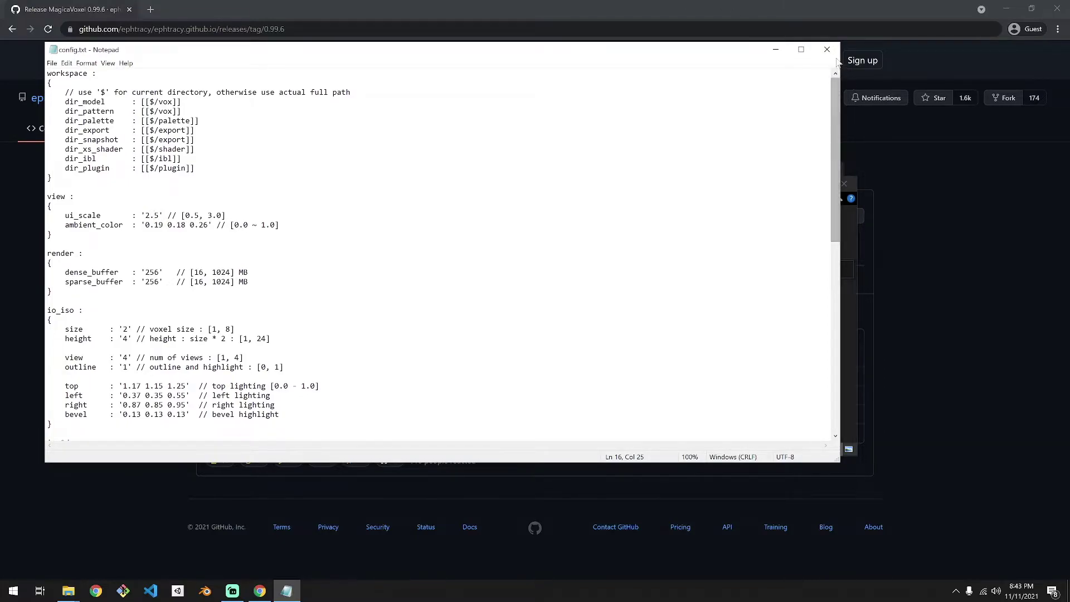
{"action": "left_click", "coordinate": [827, 50]}
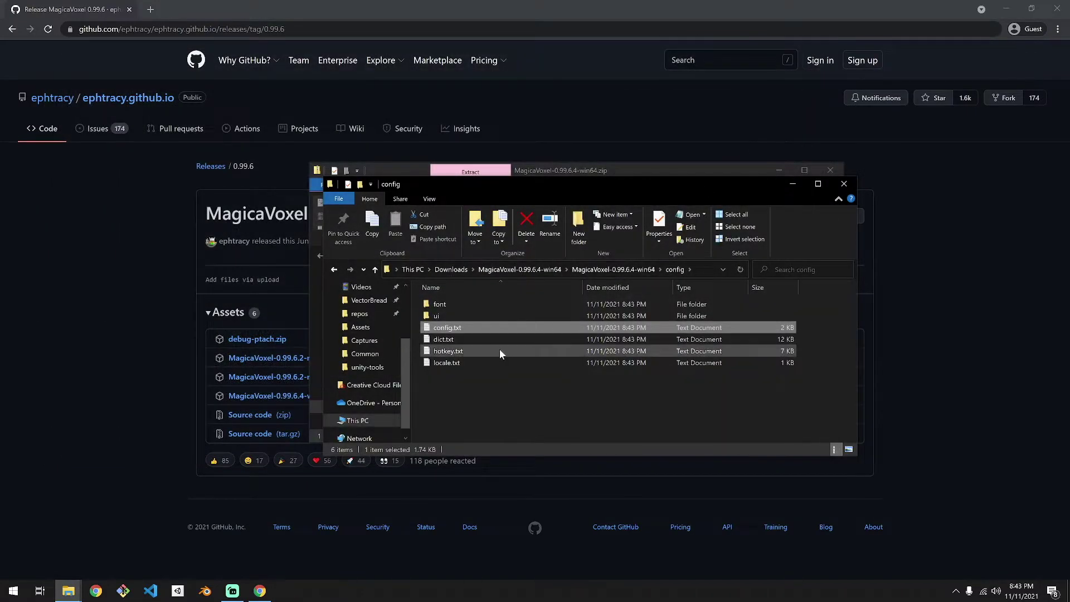
- Relaunch MagicaVoxel.exe from its folder with the window maximized
{"action": "left_click", "coordinate": [613, 269]}
{"action": "double_click", "coordinate": [452, 397]}
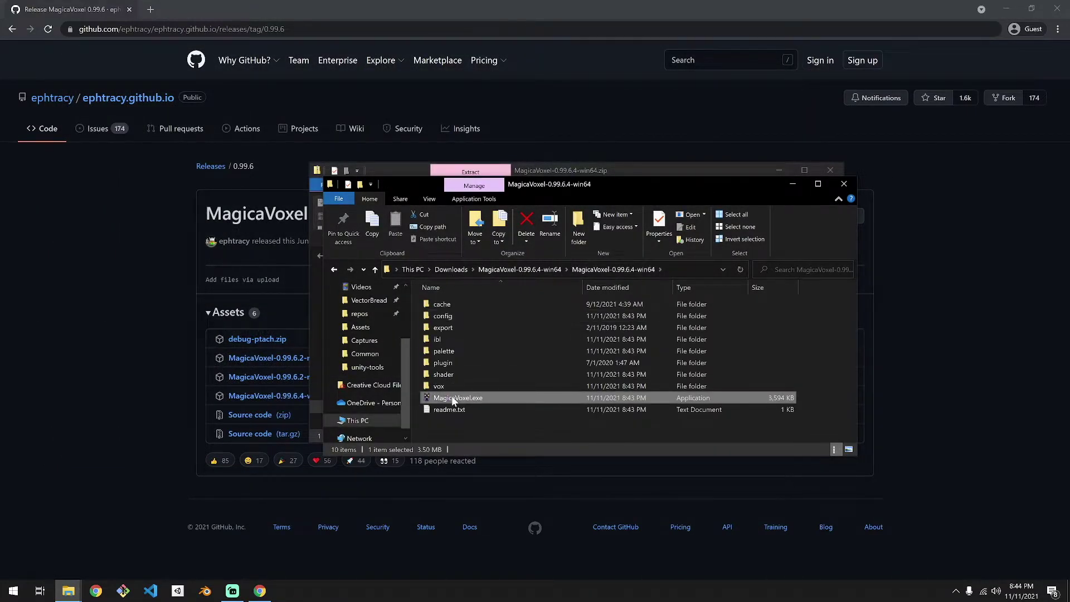
{"action": "left_click", "coordinate": [520, 24]}
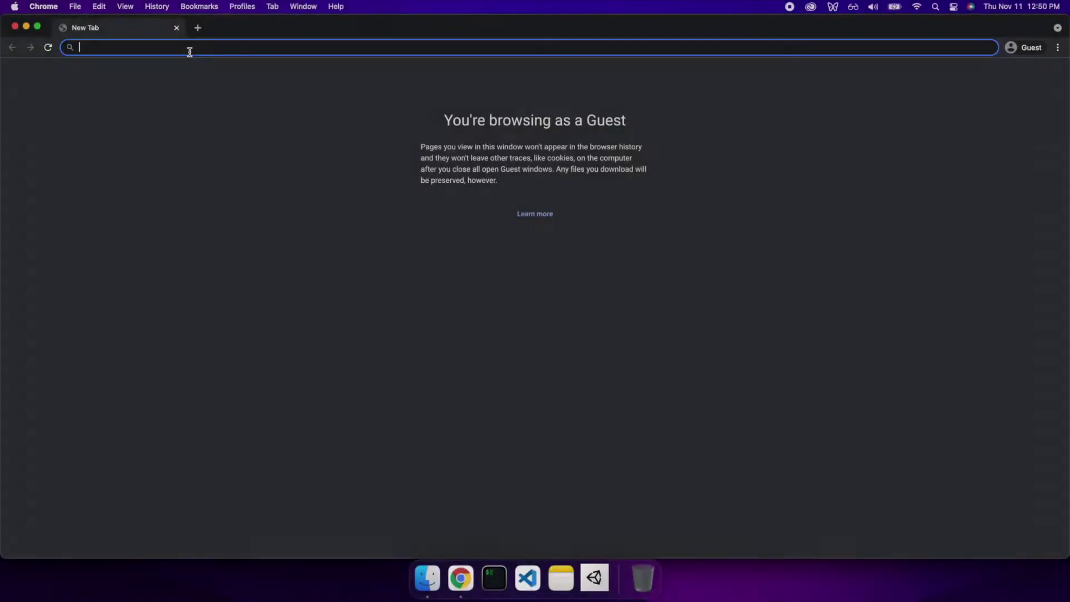
{"action": "type", "text": "MagicaVoxel"}
- Download MagicaVoxel-0.99.6.2-macos-10.15.zip from the ephtracy release page and open it
{"action": "key", "text": "Return"}
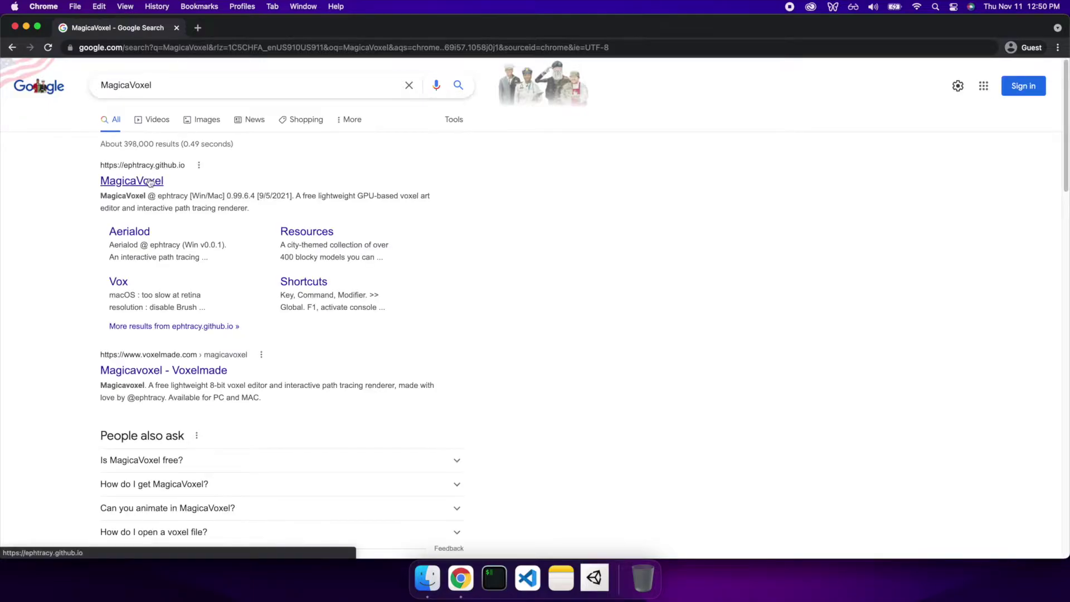
{"action": "left_click", "coordinate": [149, 180]}
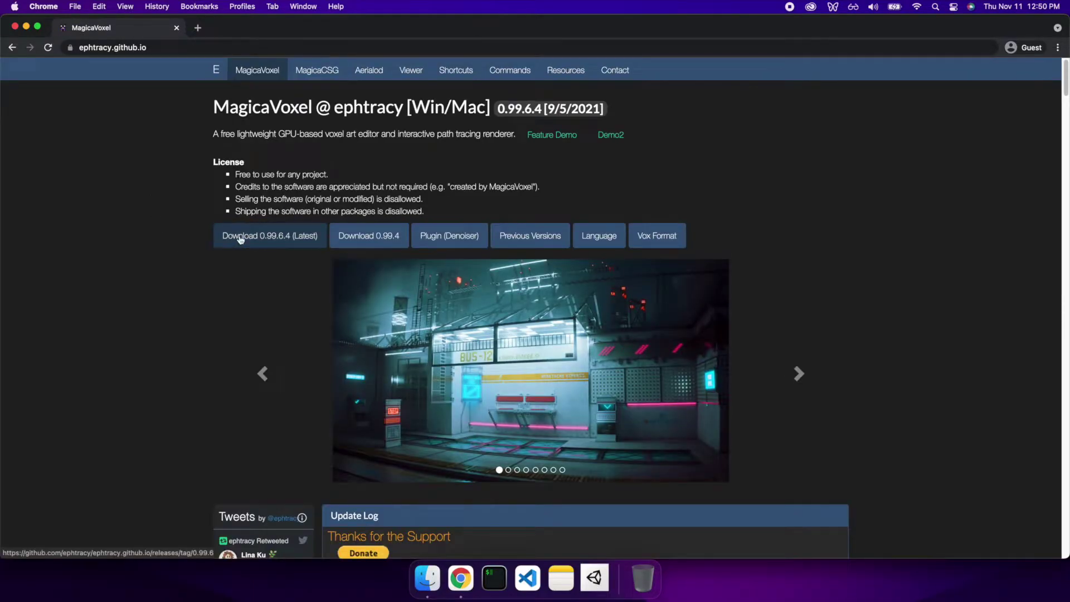
{"action": "left_click", "coordinate": [239, 237]}
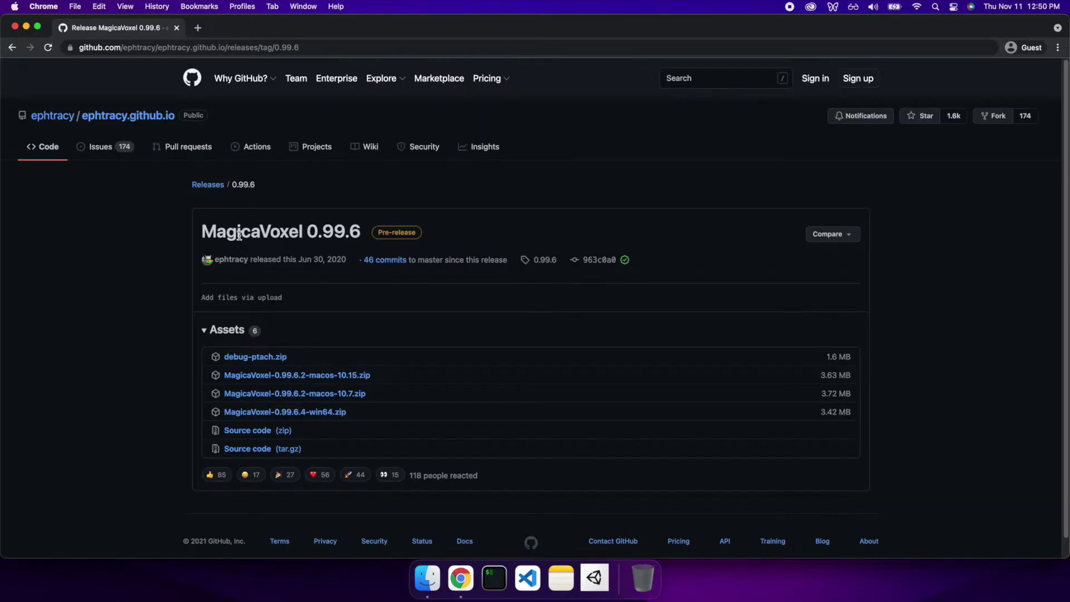
{"action": "left_click", "coordinate": [340, 376]}
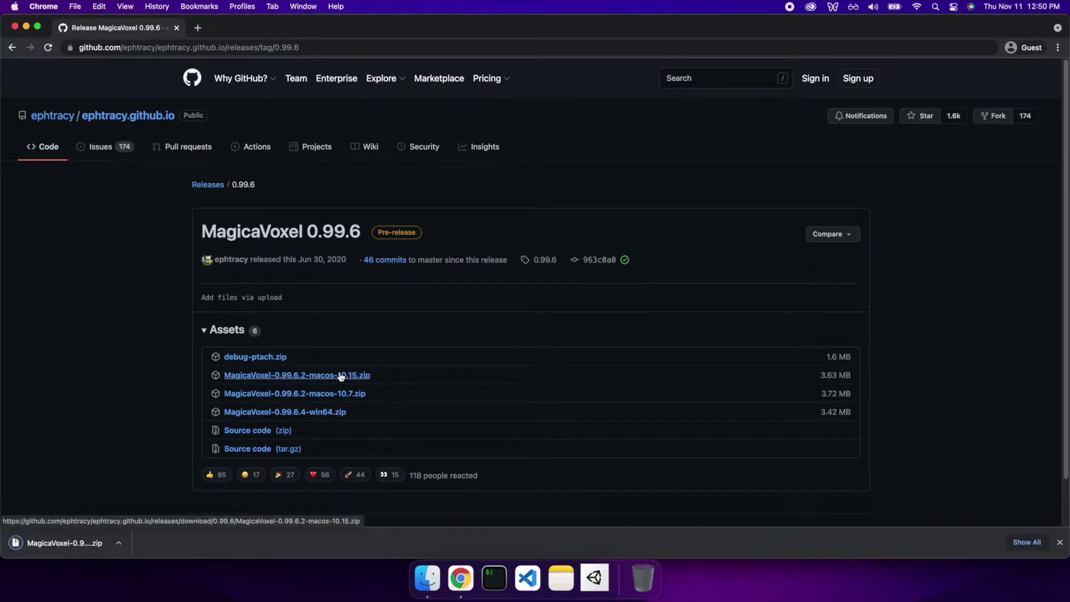
{"action": "left_click", "coordinate": [90, 545]}
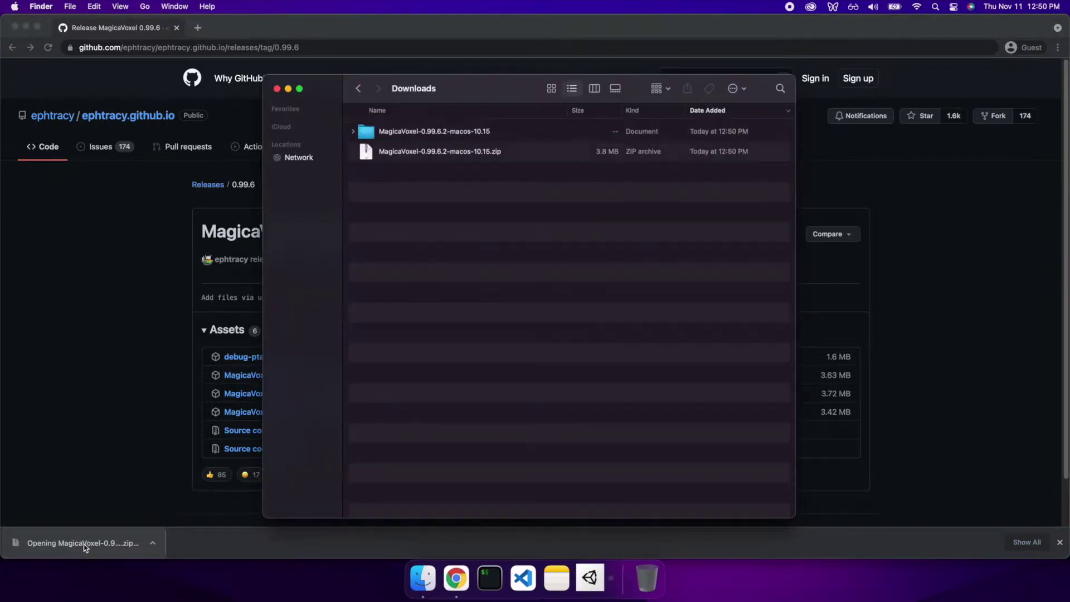
- Open MagicaVoxel.app from the unzipped folder, overriding the macOS security warning
{"action": "left_click", "coordinate": [354, 132]}
{"action": "left_click", "coordinate": [430, 292]}
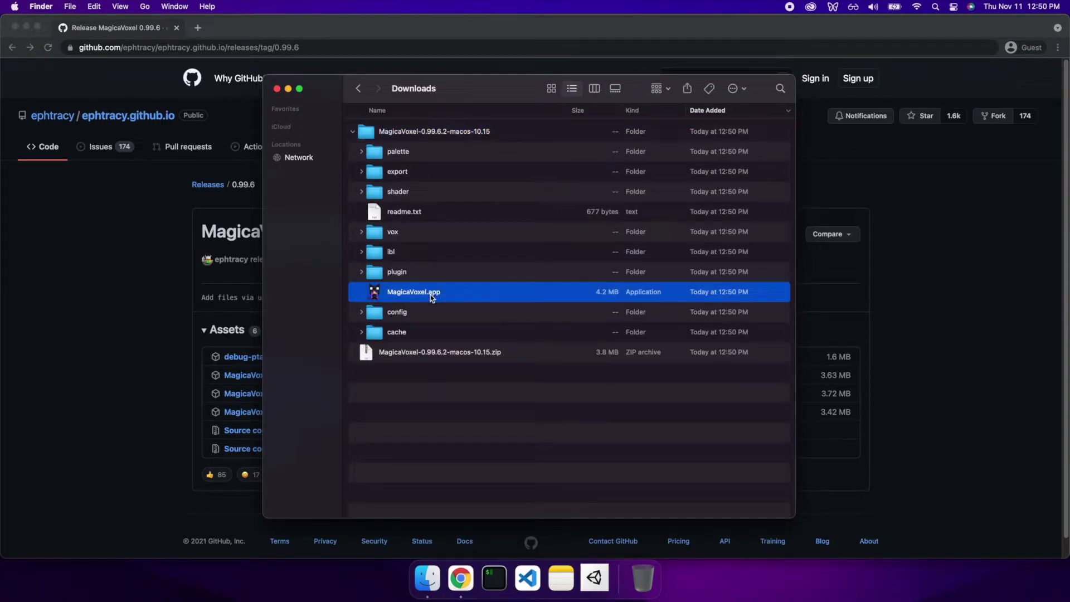
{"action": "right_click", "coordinate": [433, 292]}
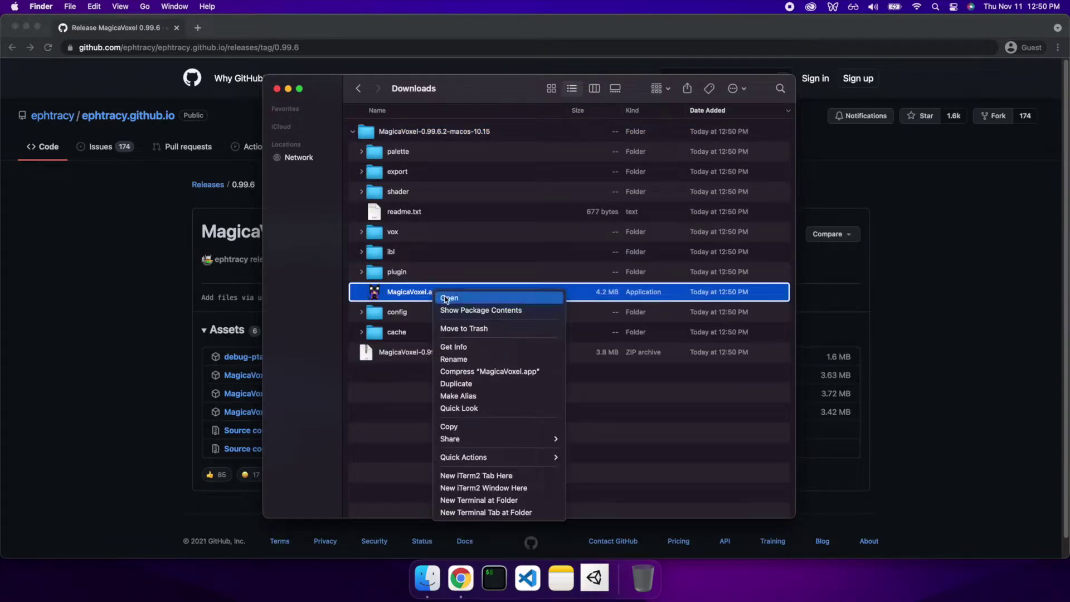
{"action": "left_click", "coordinate": [444, 296]}
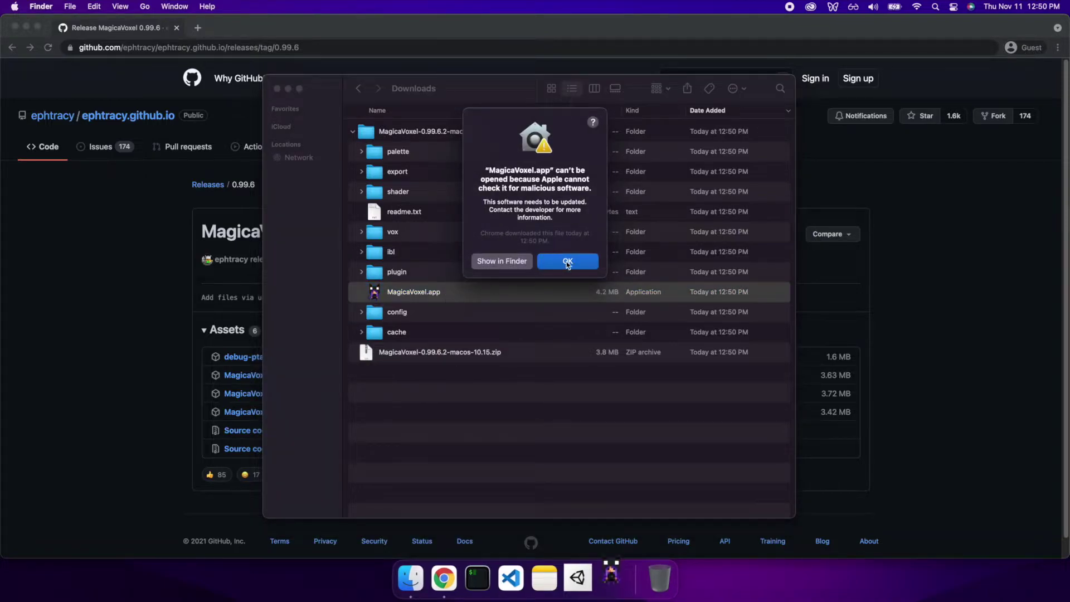
{"action": "left_click", "coordinate": [567, 262]}
{"action": "right_click", "coordinate": [427, 292]}
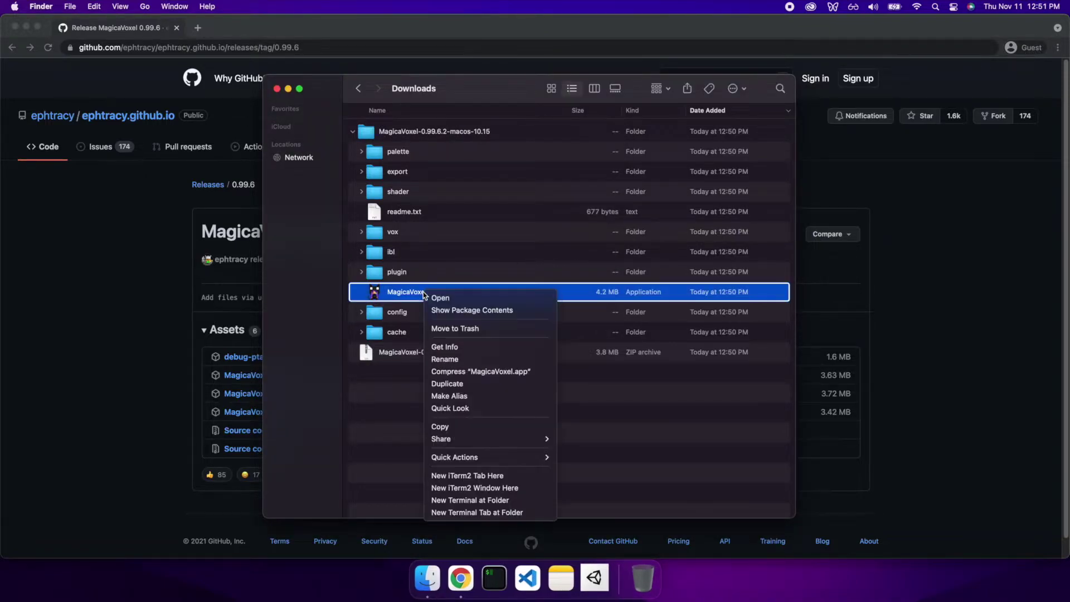
{"action": "left_click", "coordinate": [439, 297]}
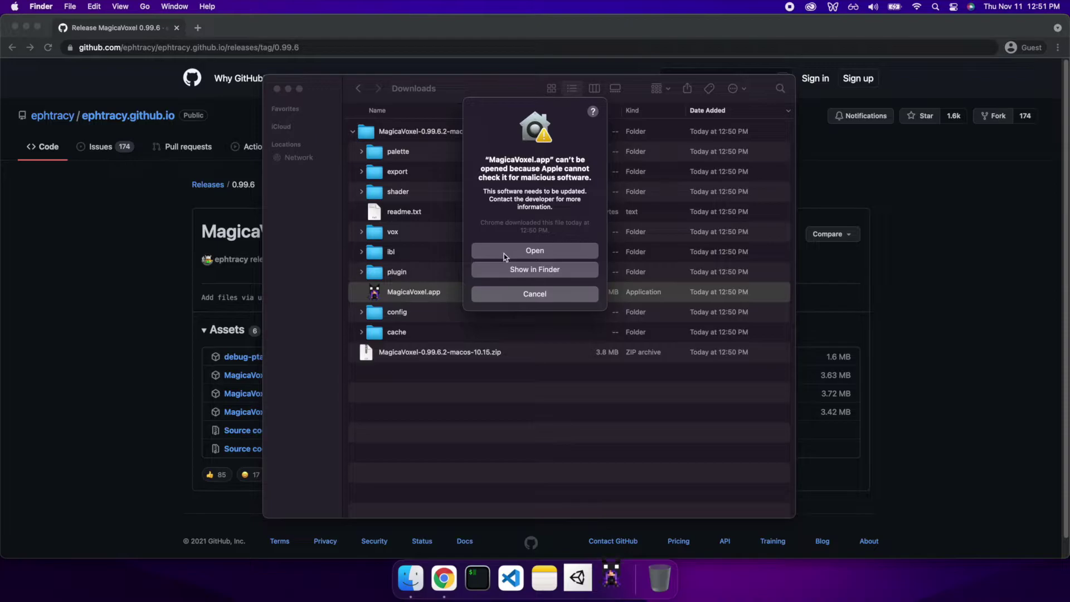
{"action": "left_click", "coordinate": [504, 251]}
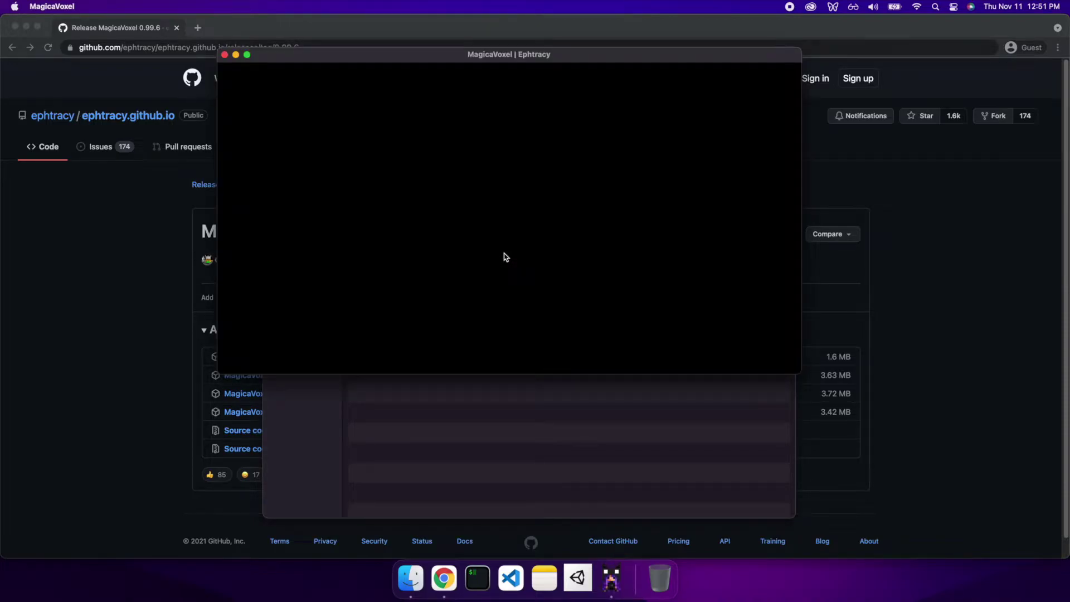
- Close the blank window, move MagicaVoxel.app back into its folder, and relaunch it
{"action": "left_click", "coordinate": [224, 55]}
{"action": "left_click_drag", "start_coordinate": [410, 294], "coordinate": [425, 395]}
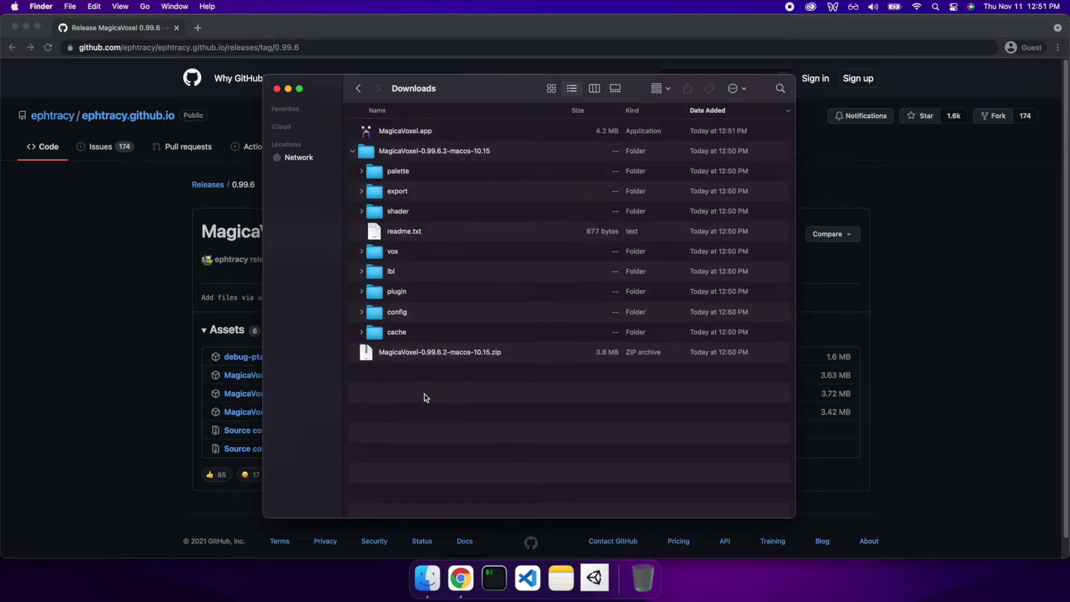
{"action": "left_click_drag", "start_coordinate": [416, 134], "coordinate": [427, 152]}
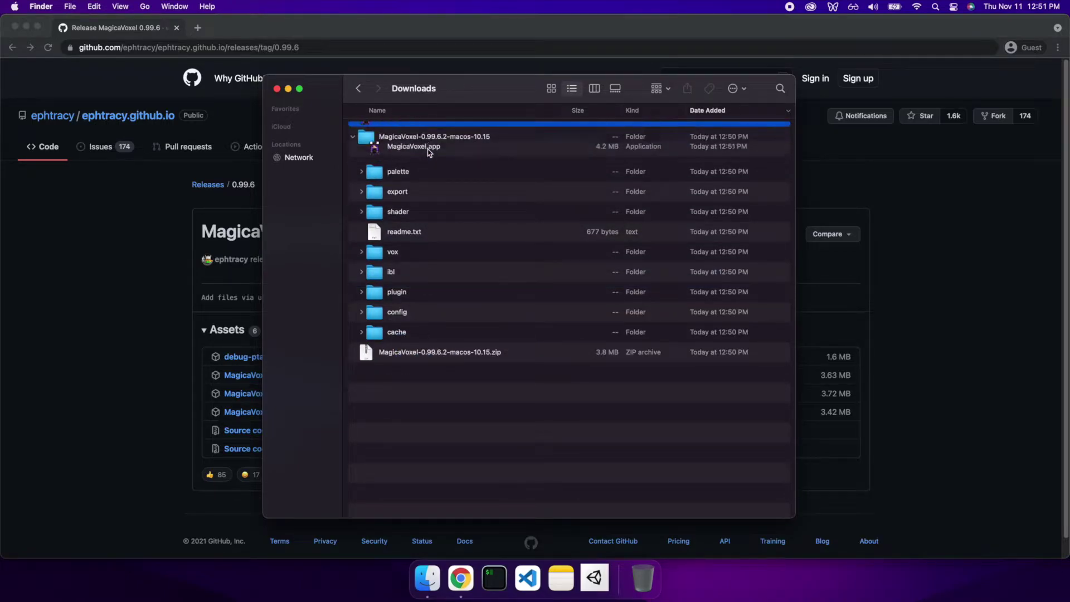
{"action": "double_click", "coordinate": [428, 153]}
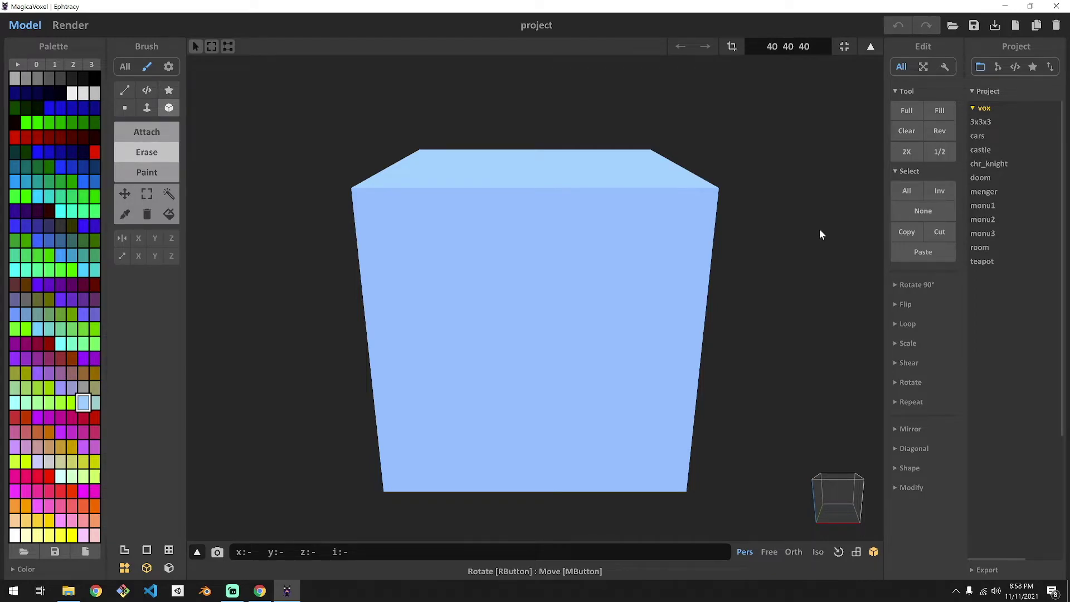
{"action": "mouse_move", "coordinate": [766, 236]}
{"action": "right_mouse_down"}
{"action": "mouse_move", "coordinate": [532, 236]}
{"action": "mouse_move", "coordinate": [573, 231]}
{"action": "right_mouse_up"}
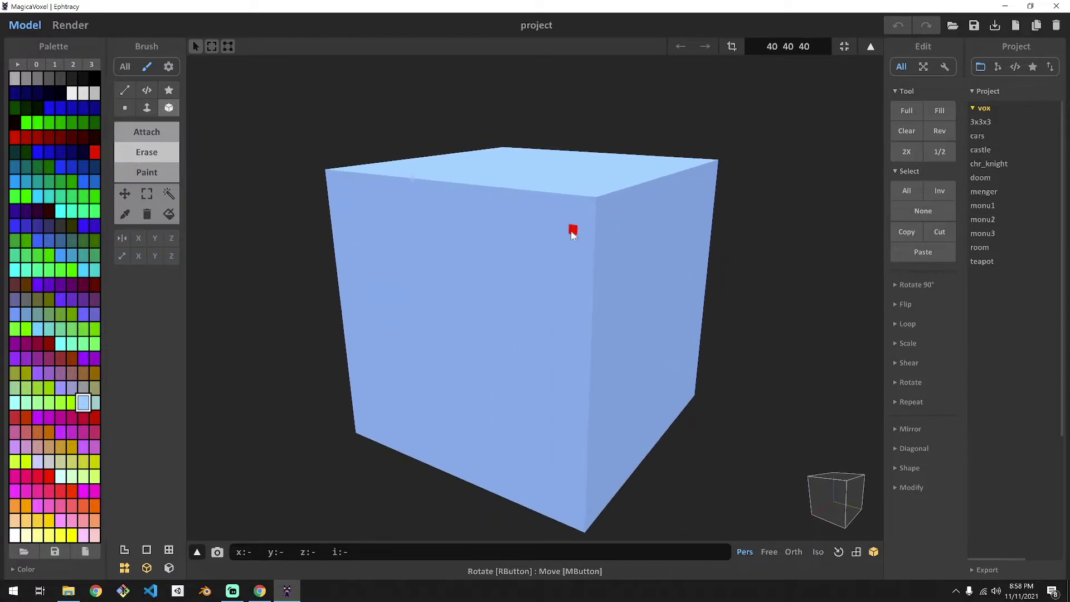
{"action": "right_click_drag", "start_coordinate": [534, 260], "coordinate": [552, 245]}
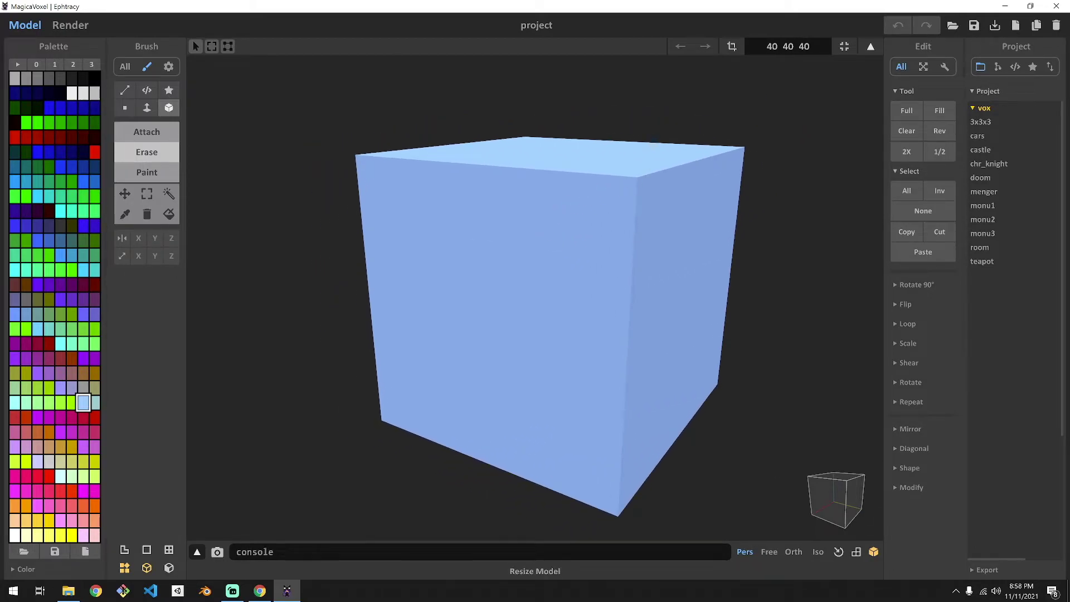
{"action": "left_click", "coordinate": [899, 133]}
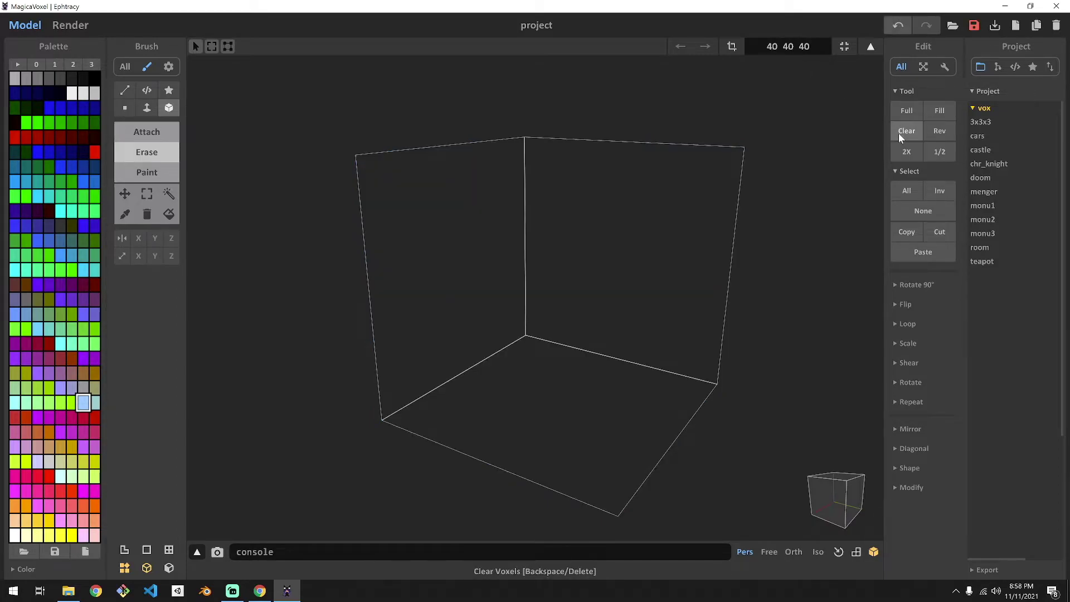
{"action": "left_click", "coordinate": [900, 111]}
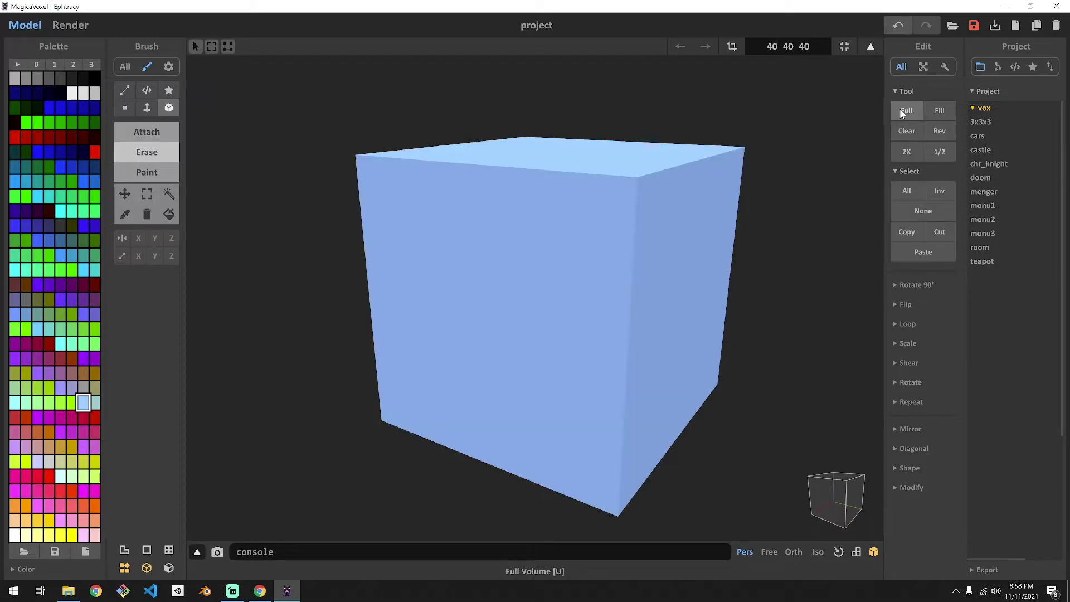
- Recolour the green palette swatch to magenta (204 0 200) in the Color panel
{"action": "left_click", "coordinate": [51, 389]}
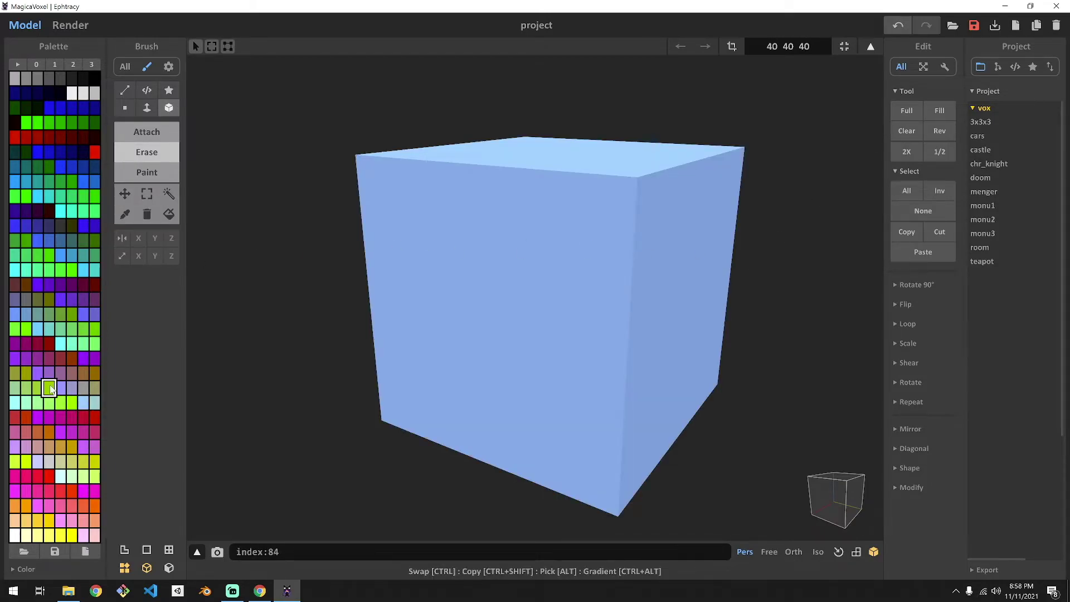
{"action": "left_click", "coordinate": [12, 571]}
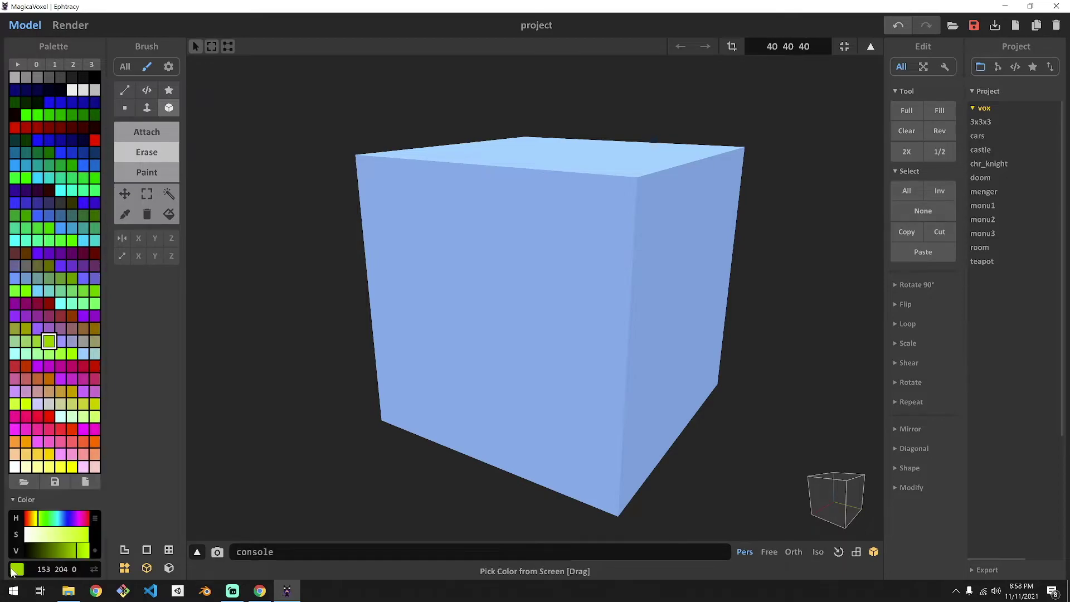
{"action": "left_click", "coordinate": [61, 520]}
{"action": "left_click_drag", "start_coordinate": [60, 520], "coordinate": [79, 520]}
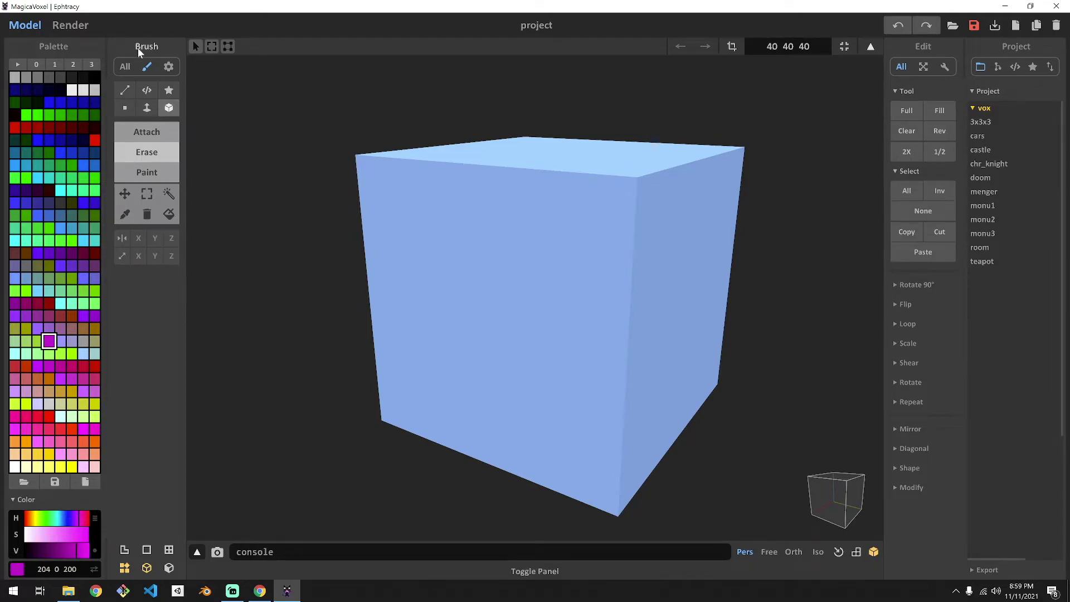
- Carve three nested rectangular recesses into the cube's front face
{"action": "left_click_drag", "start_coordinate": [414, 230], "coordinate": [594, 418]}
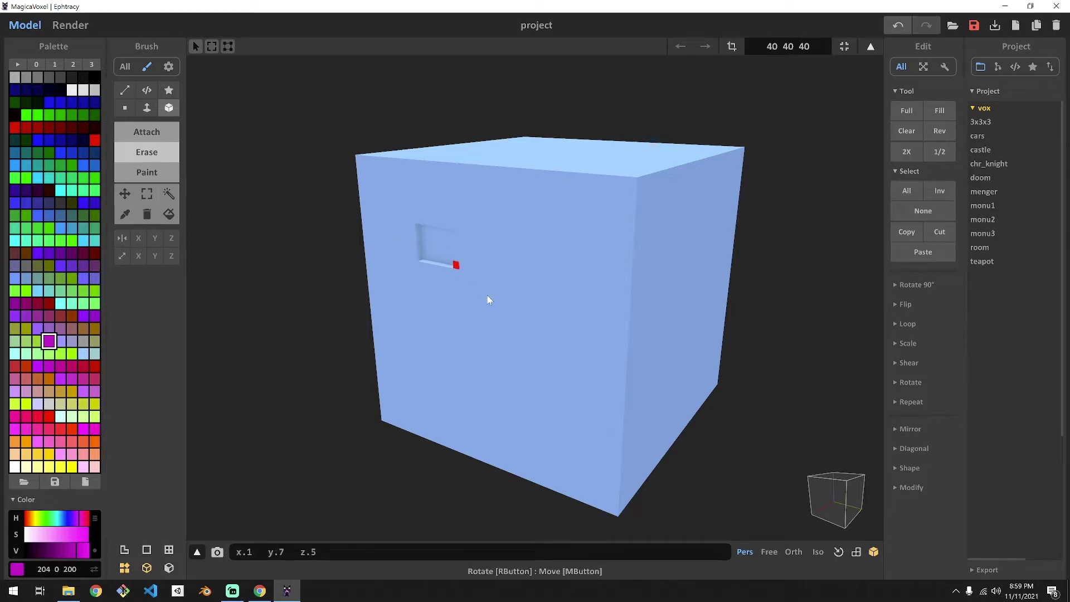
{"action": "left_click_drag", "start_coordinate": [491, 308], "coordinate": [547, 370]}
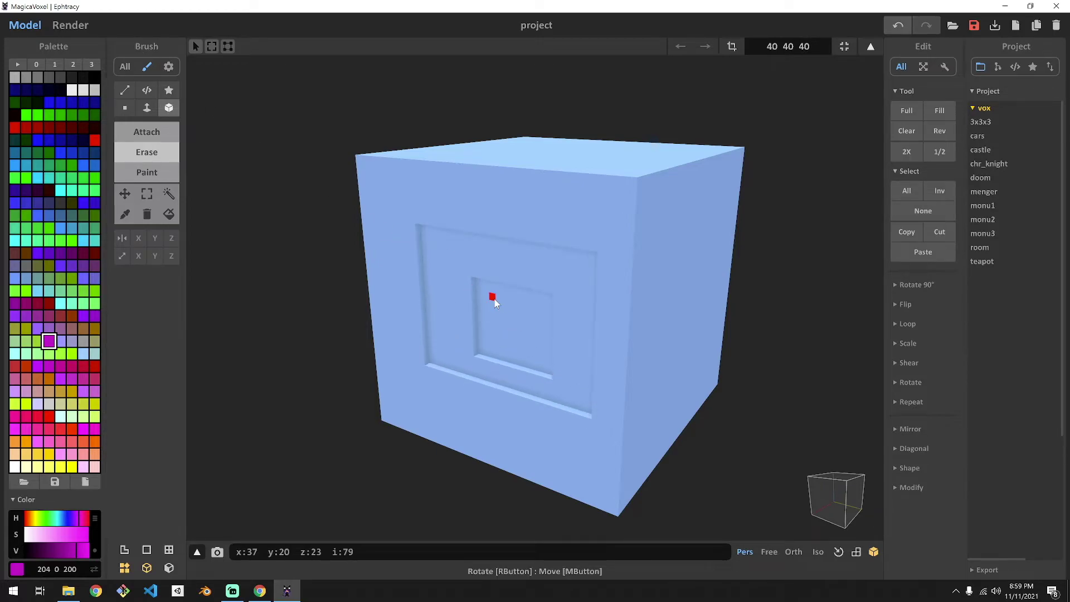
{"action": "left_click_drag", "start_coordinate": [490, 298], "coordinate": [540, 354]}
- Paint a purple L-shaped patch onto the recessed face in Paint mode
{"action": "left_click", "coordinate": [146, 172]}
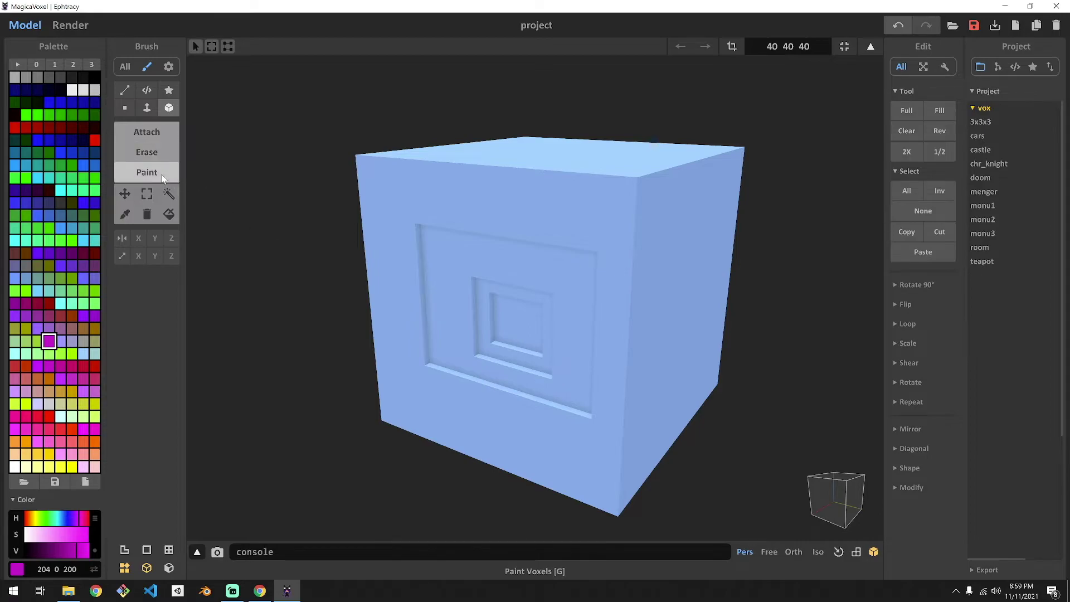
{"action": "left_click_drag", "start_coordinate": [461, 259], "coordinate": [438, 341]}
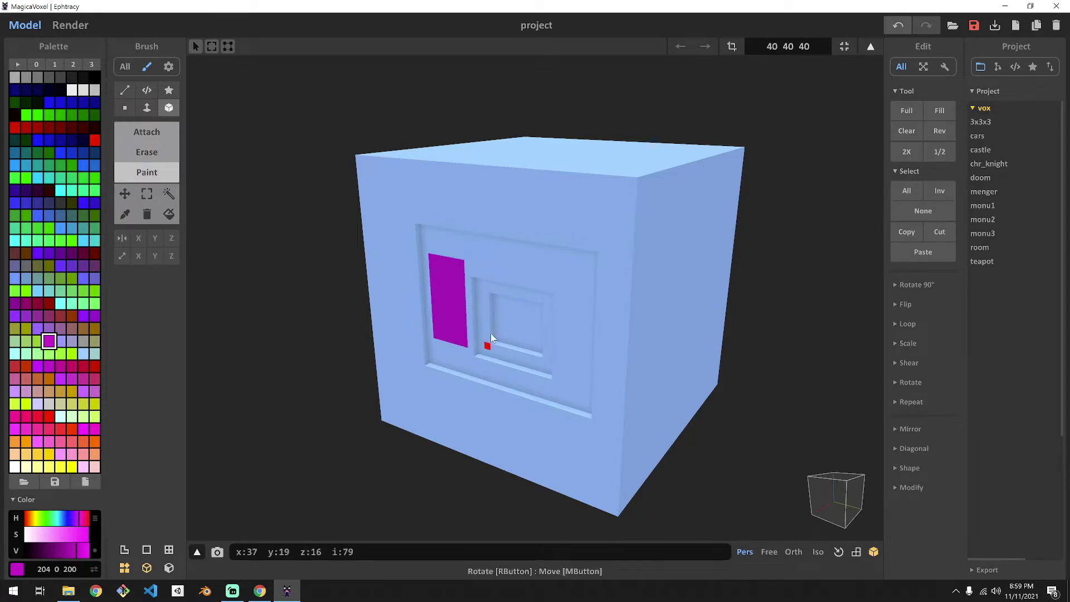
{"action": "mouse_move", "coordinate": [452, 246]}
{"action": "left_mouse_down"}
{"action": "mouse_move", "coordinate": [466, 263]}
{"action": "mouse_move", "coordinate": [512, 280]}
{"action": "left_mouse_up"}
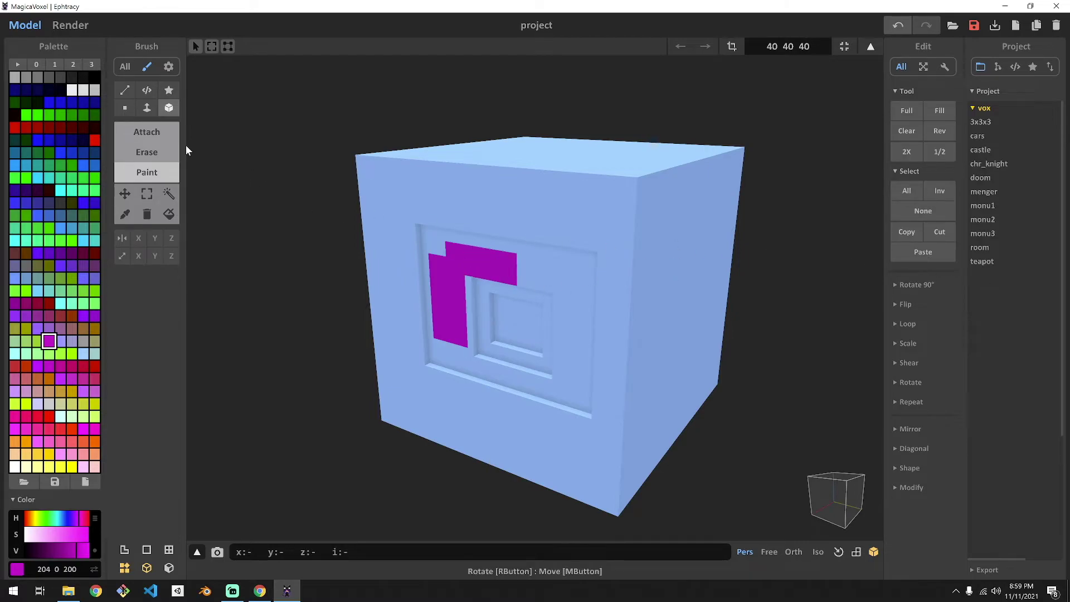
- Attach raised red voxel blocks on the cube face beside the patch
{"action": "left_click", "coordinate": [146, 133]}
{"action": "left_click", "coordinate": [94, 140]}
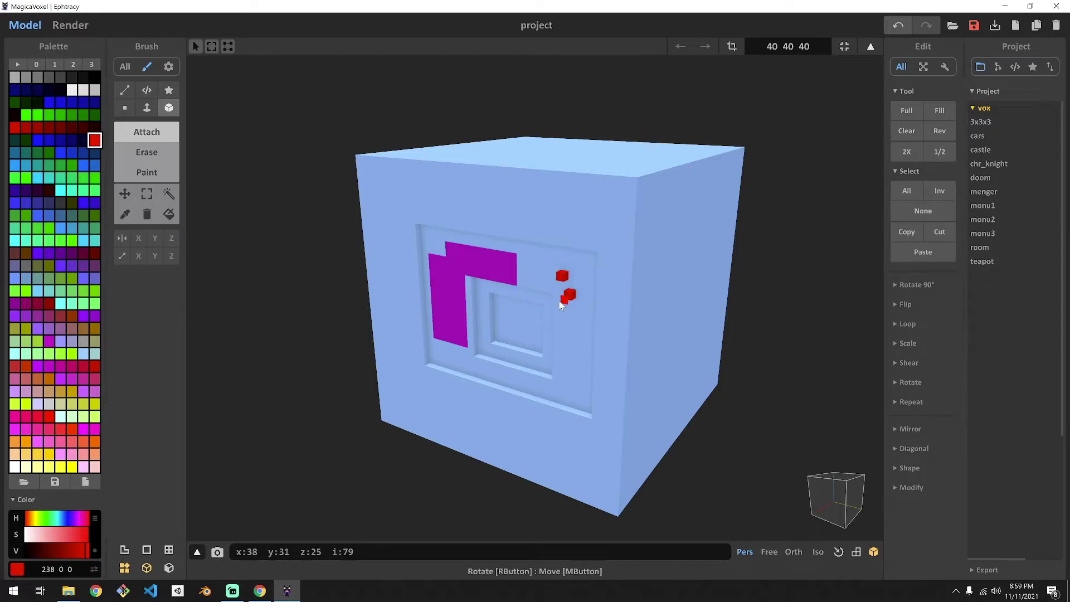
{"action": "left_click_drag", "start_coordinate": [574, 296], "coordinate": [595, 352]}
{"action": "left_click_drag", "start_coordinate": [497, 315], "coordinate": [554, 353]}
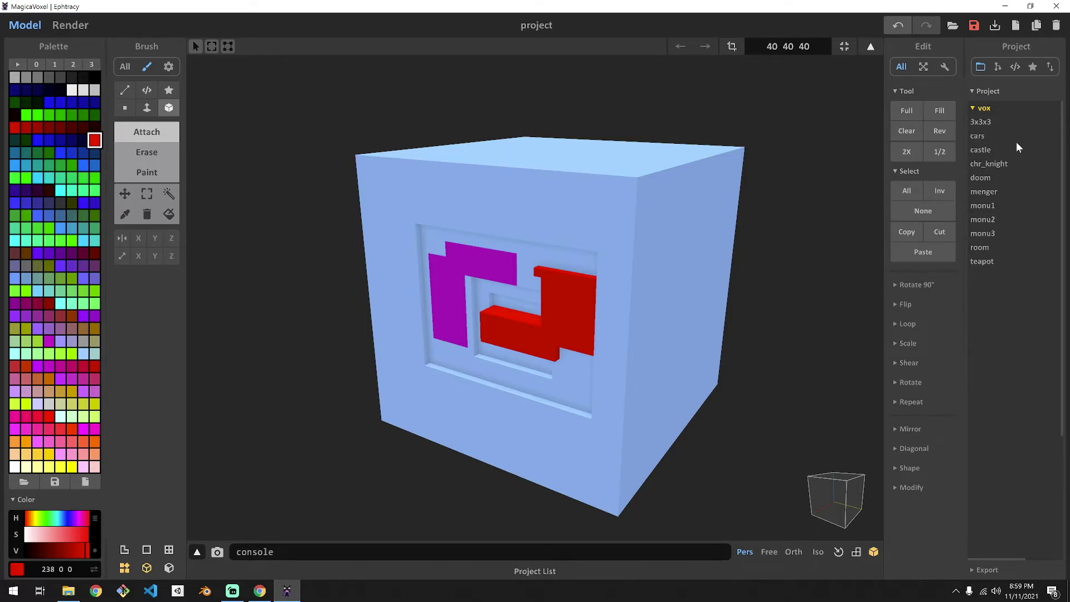
- Browse the 3x3x3, cars, castle and monu1–monu3 examples without saving, ending on chr_knight
{"action": "left_click", "coordinate": [982, 122]}
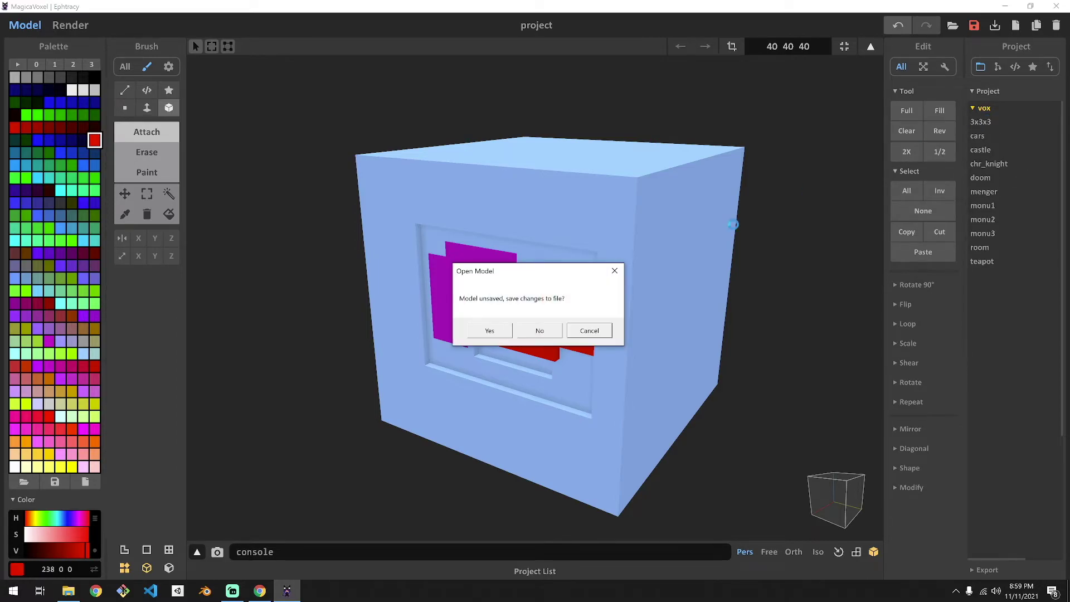
{"action": "left_click", "coordinate": [539, 331]}
{"action": "left_click", "coordinate": [978, 136]}
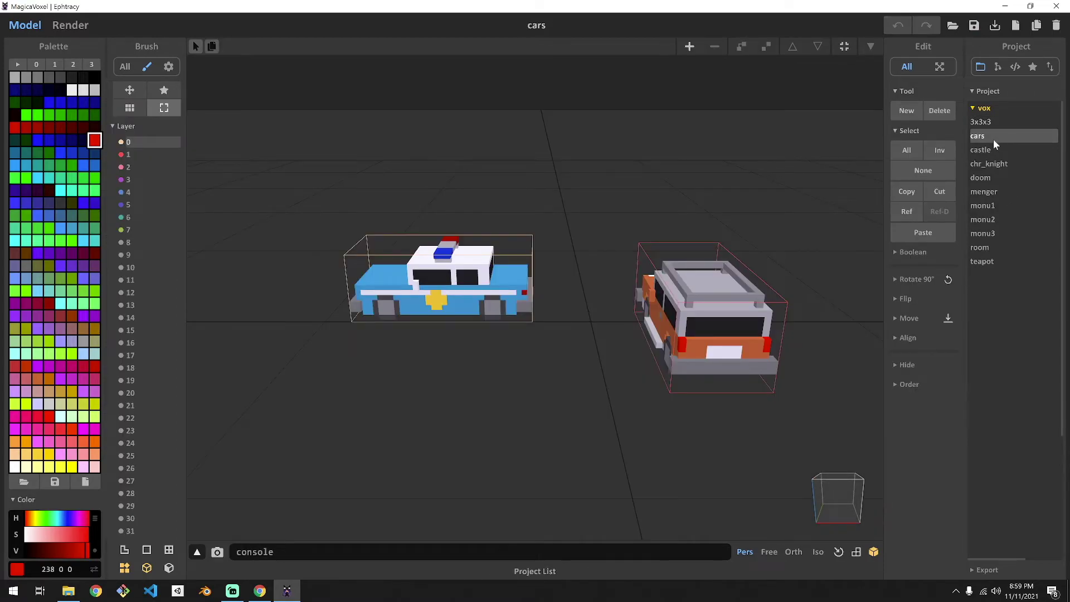
{"action": "left_click", "coordinate": [993, 149]}
{"action": "left_click", "coordinate": [989, 205]}
{"action": "left_click", "coordinate": [989, 219]}
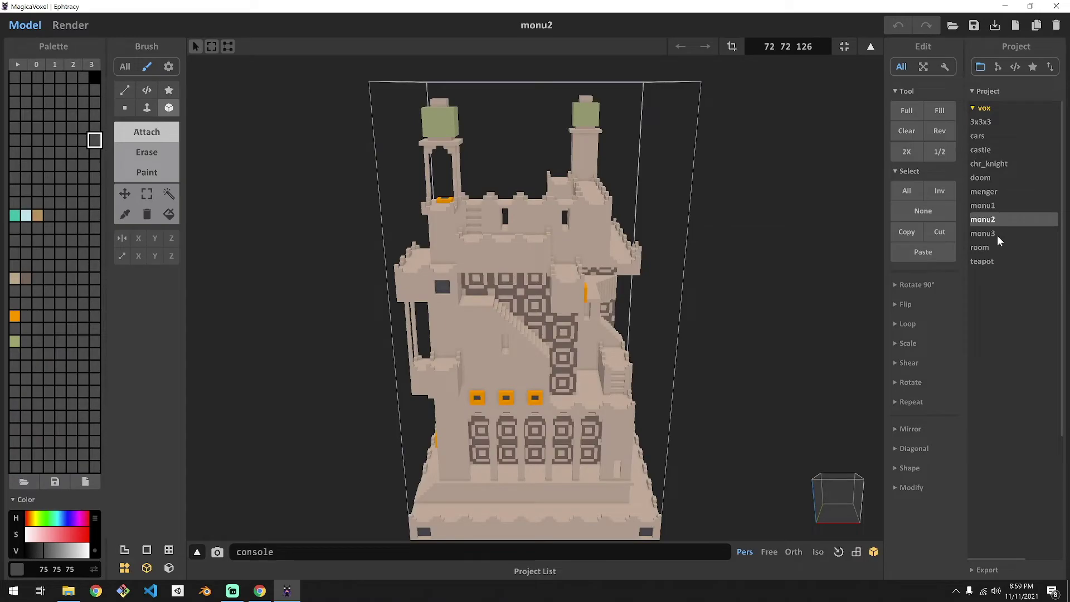
{"action": "left_click", "coordinate": [998, 234]}
{"action": "left_click", "coordinate": [993, 164]}
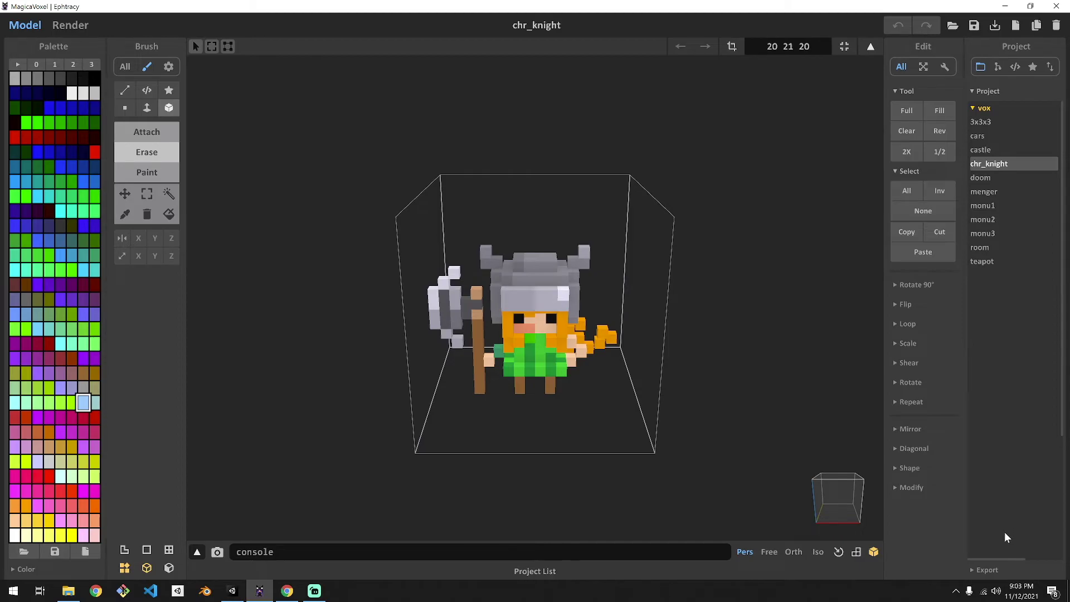
- Save chr_knight as an OBJ file in the export folder and view it in File Explorer
{"action": "left_click", "coordinate": [974, 569]}
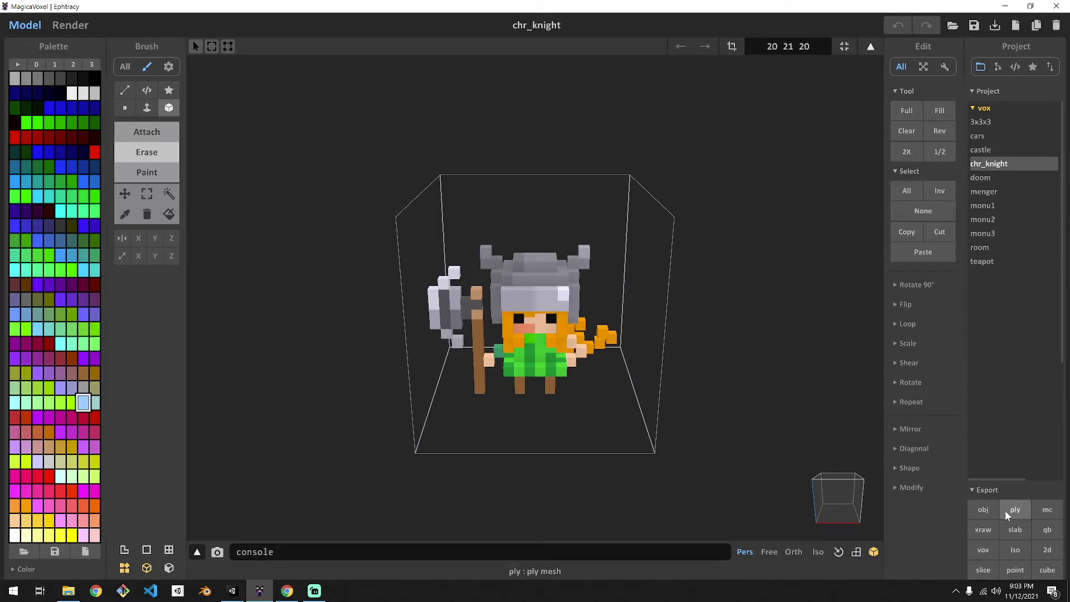
{"action": "left_click", "coordinate": [984, 511]}
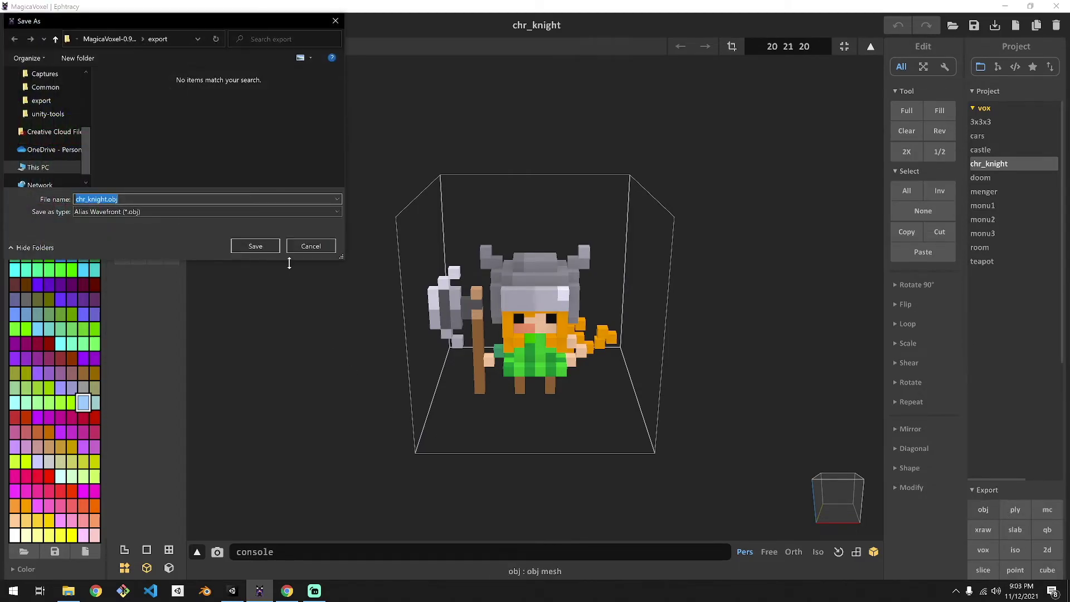
{"action": "left_click", "coordinate": [256, 247]}
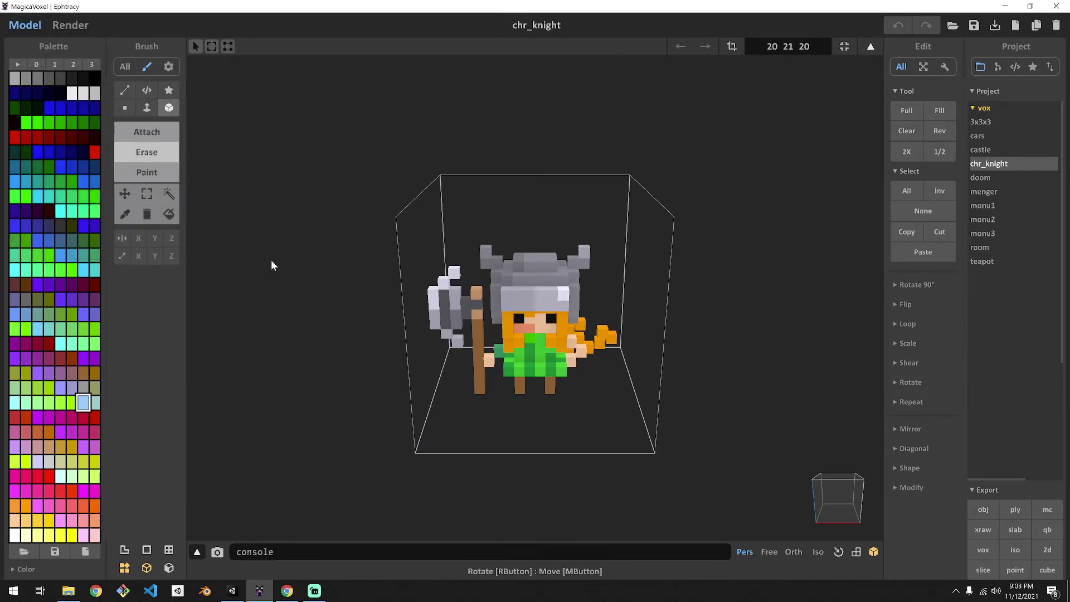
{"action": "left_click", "coordinate": [67, 592]}
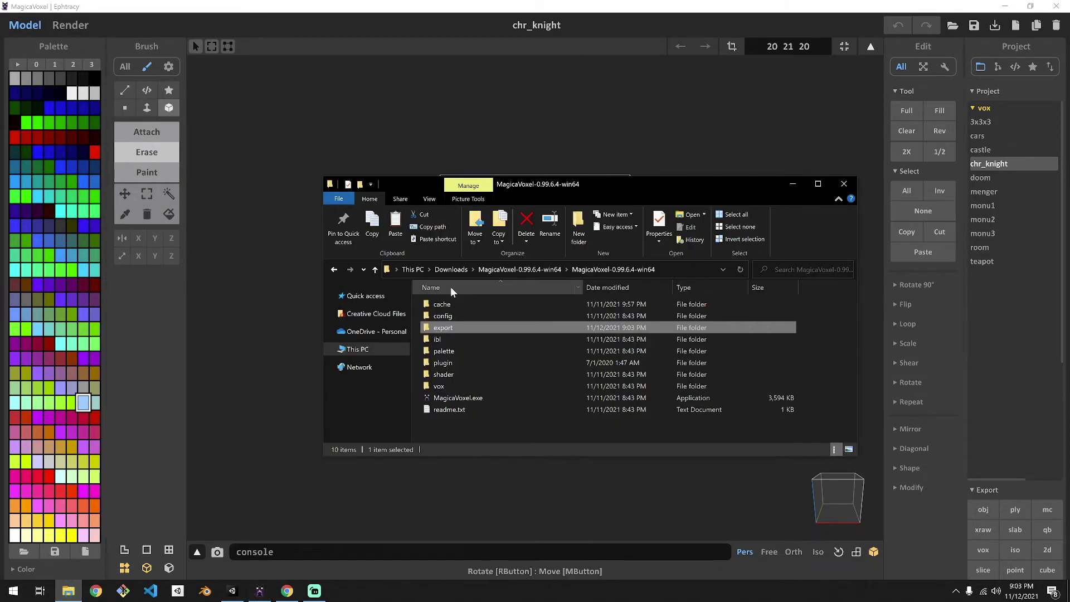
- Open the export folder and box-select chr_knight.mtl, chr_knight.obj and chr_knight.png
{"action": "double_click", "coordinate": [494, 327]}
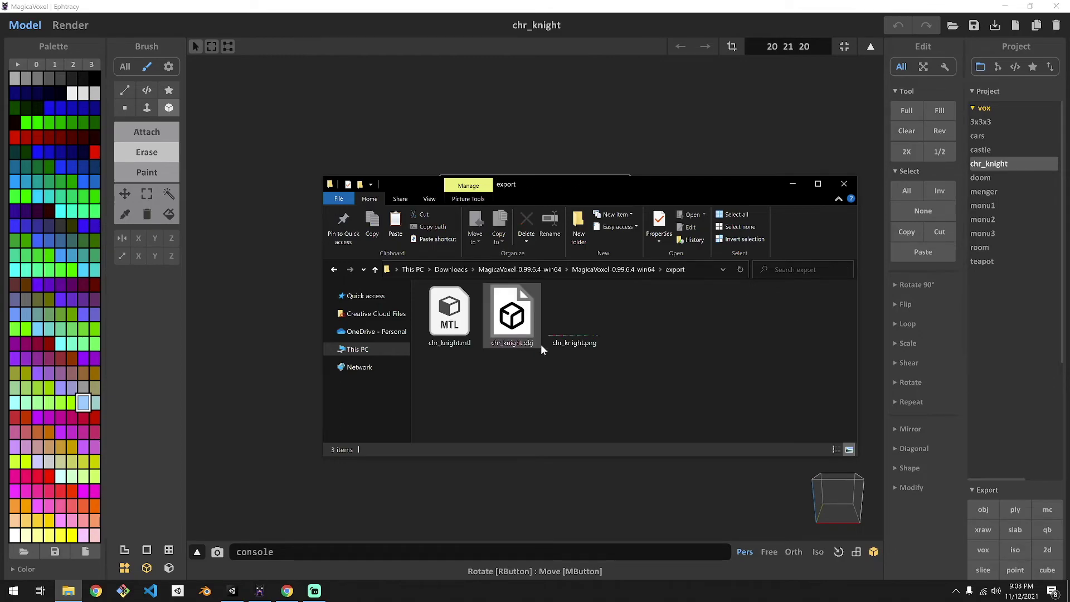
{"action": "left_click_drag", "start_coordinate": [641, 380], "coordinate": [422, 286]}
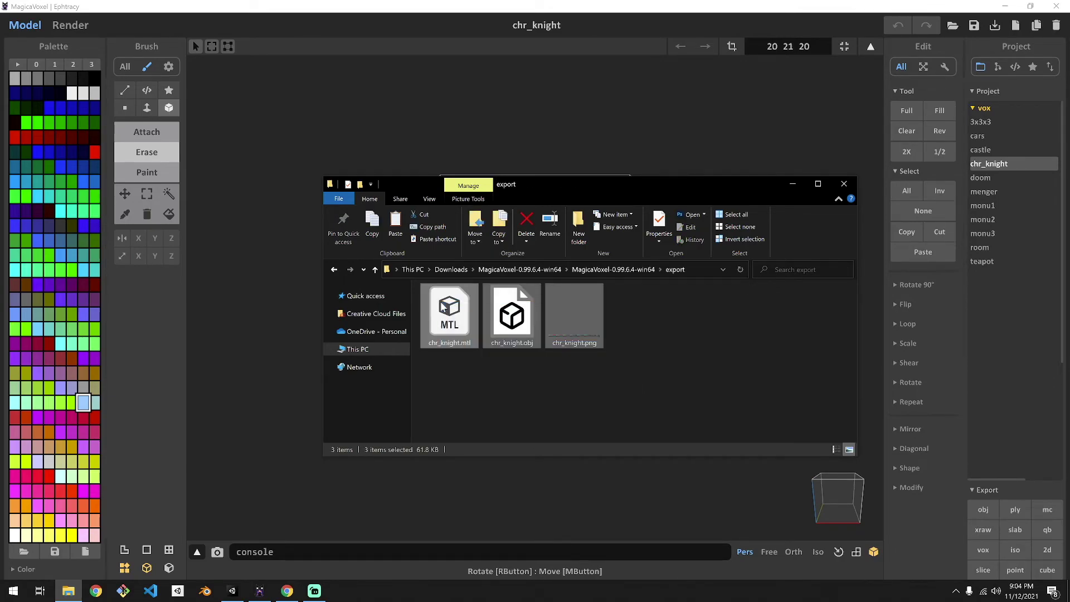
- Copy the three chr_knight export files from Explorer into Unity's Assets folder
{"action": "left_click", "coordinate": [232, 591]}
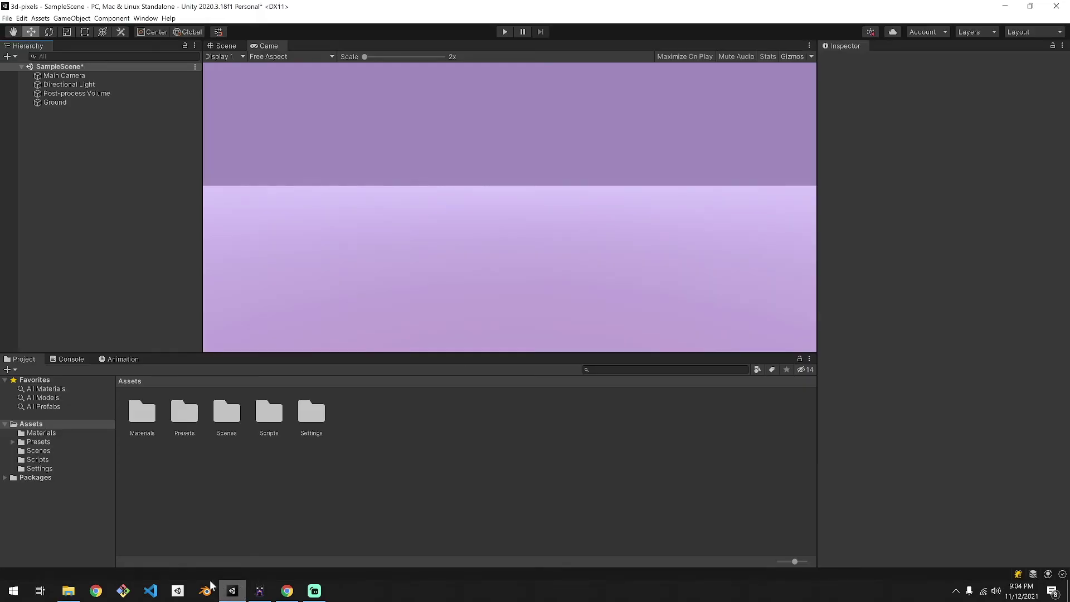
{"action": "left_click", "coordinate": [69, 592]}
{"action": "left_click_drag", "start_coordinate": [506, 322], "coordinate": [478, 519]}
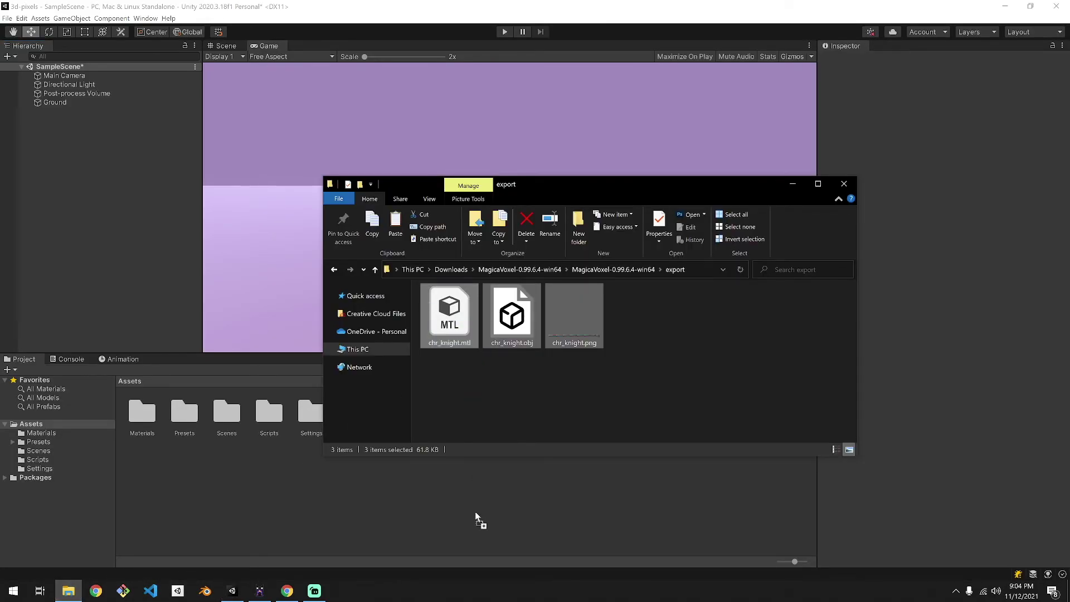
{"action": "left_click", "coordinate": [595, 518]}
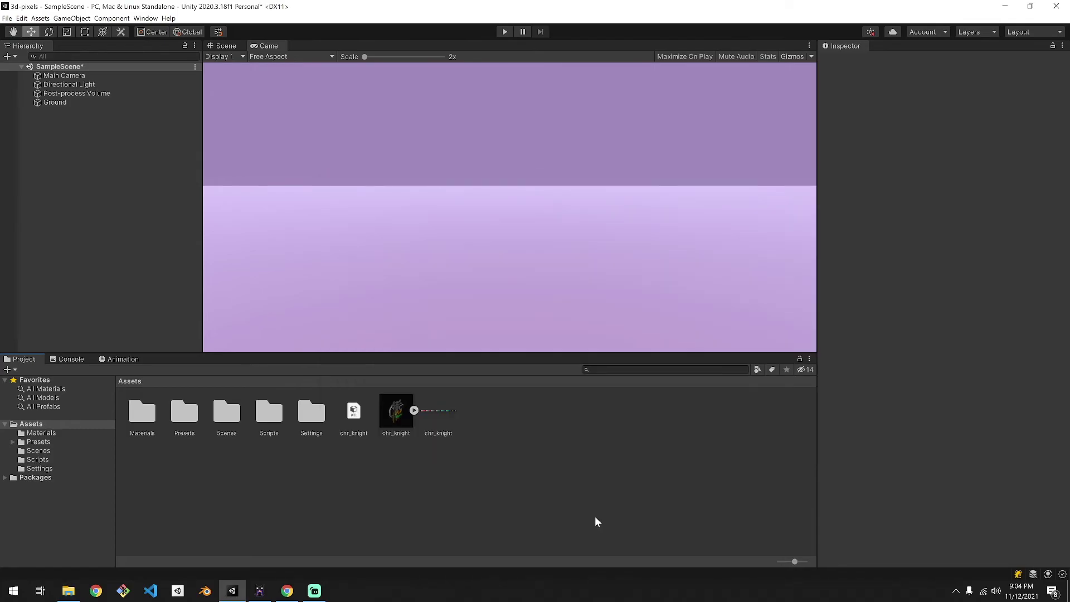
- Place the chr_knight model in the scene and set its Rotation Y to 180
{"action": "left_click", "coordinate": [394, 414]}
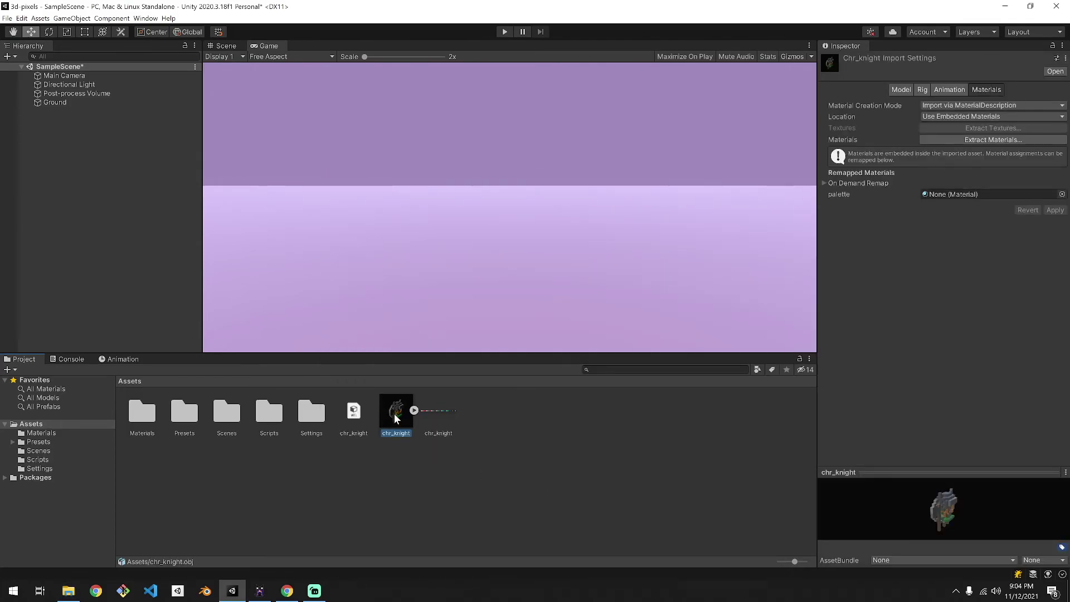
{"action": "left_click_drag", "start_coordinate": [394, 415], "coordinate": [132, 201]}
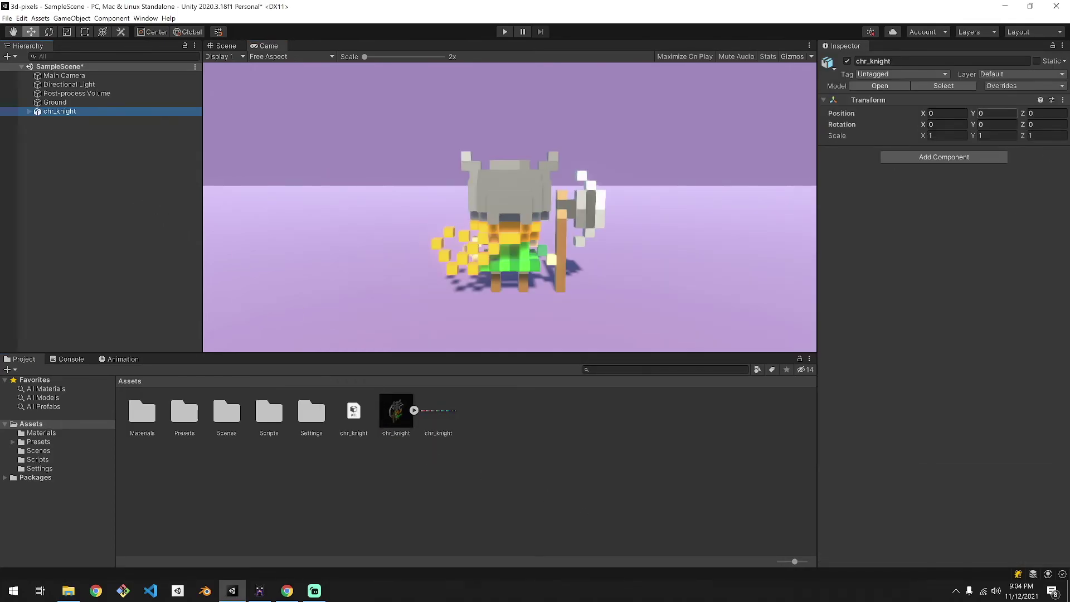
{"action": "left_click", "coordinate": [987, 124]}
{"action": "type", "text": "1"}
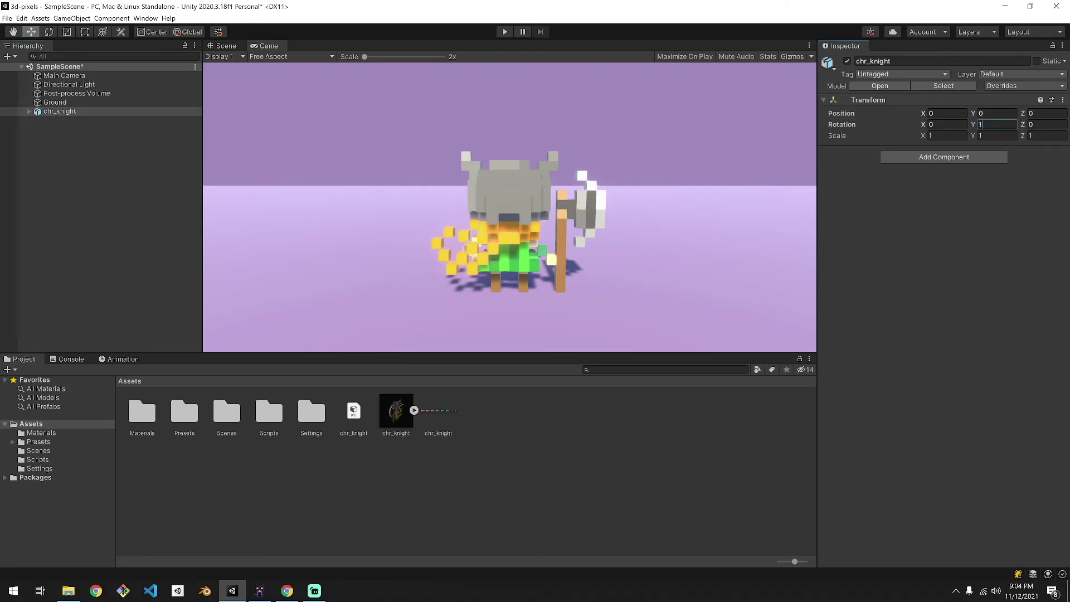
{"action": "type", "text": "80"}
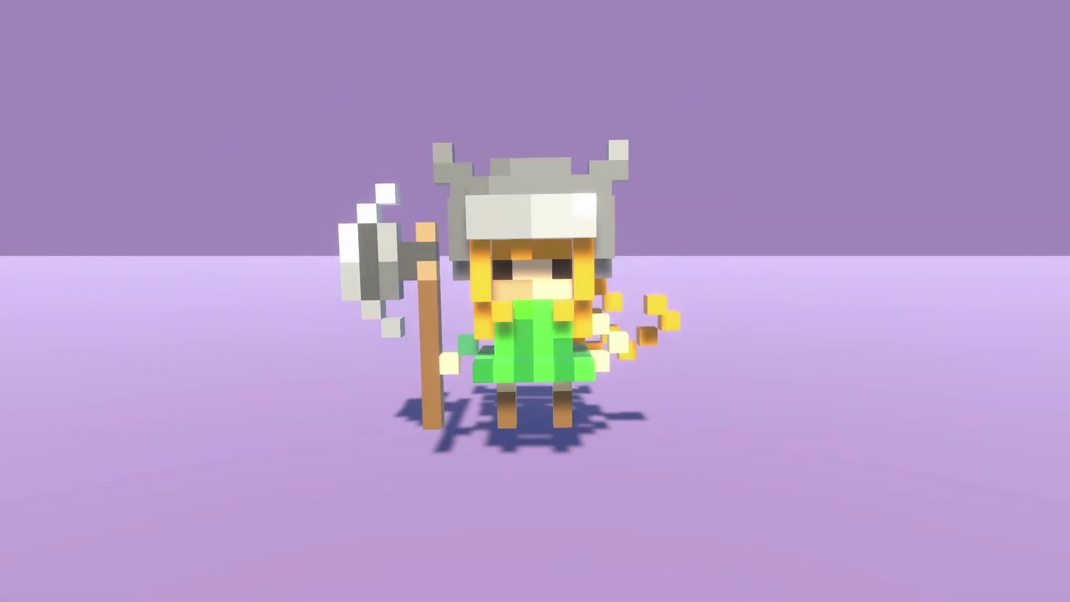